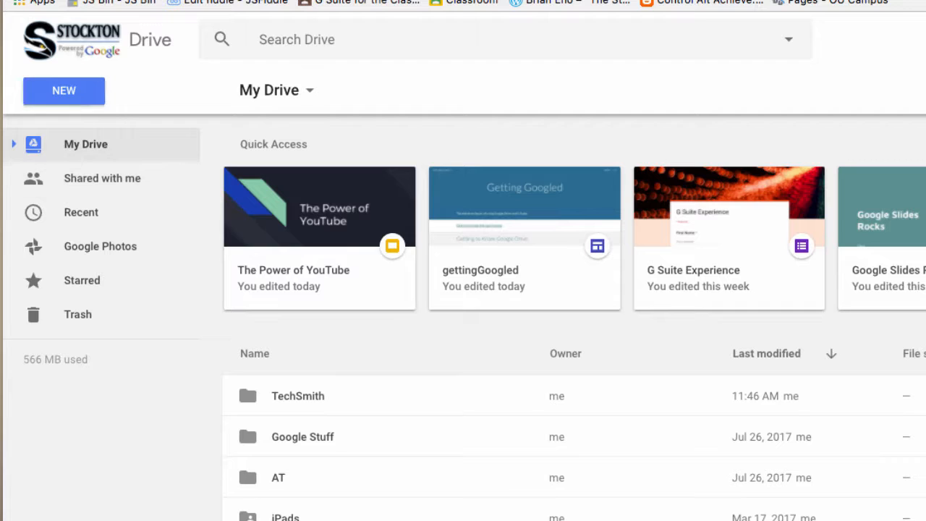
- Create a new Google Sites site from My Drive
click(64, 91)
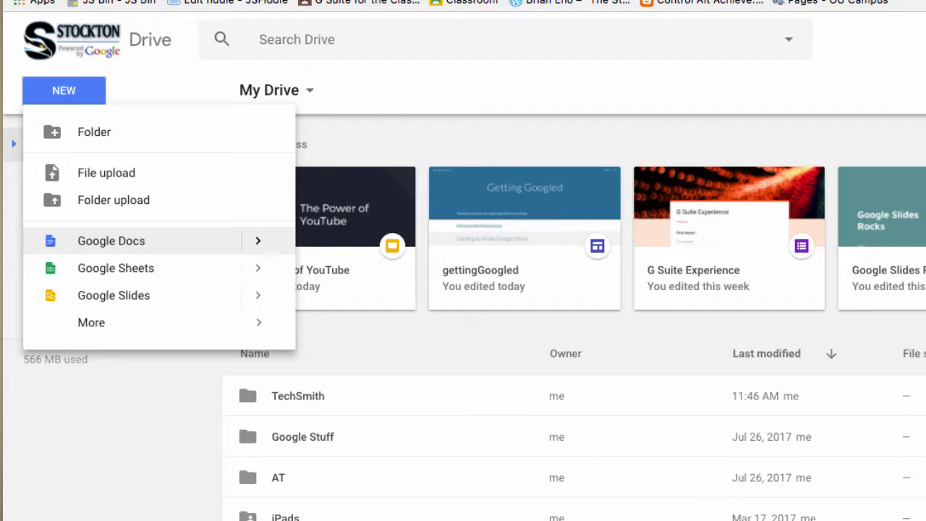
mouse_move(144, 322)
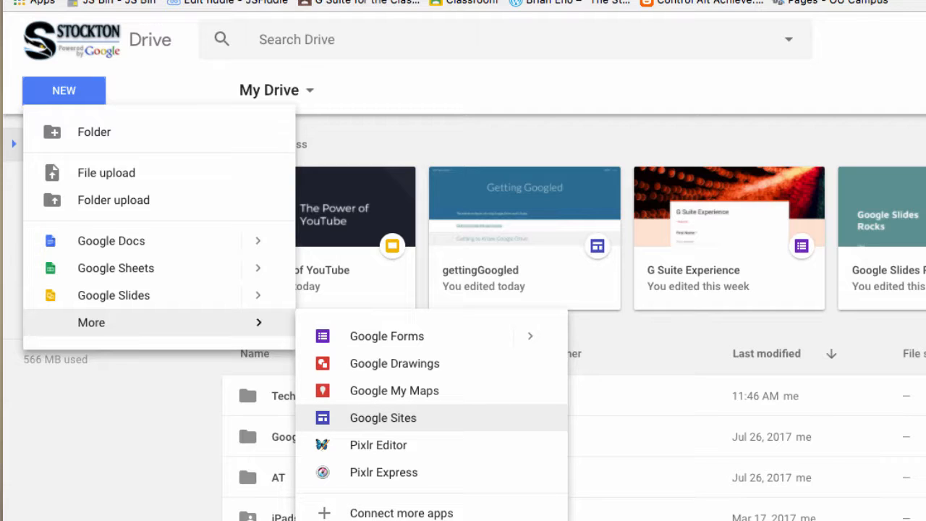
click(383, 417)
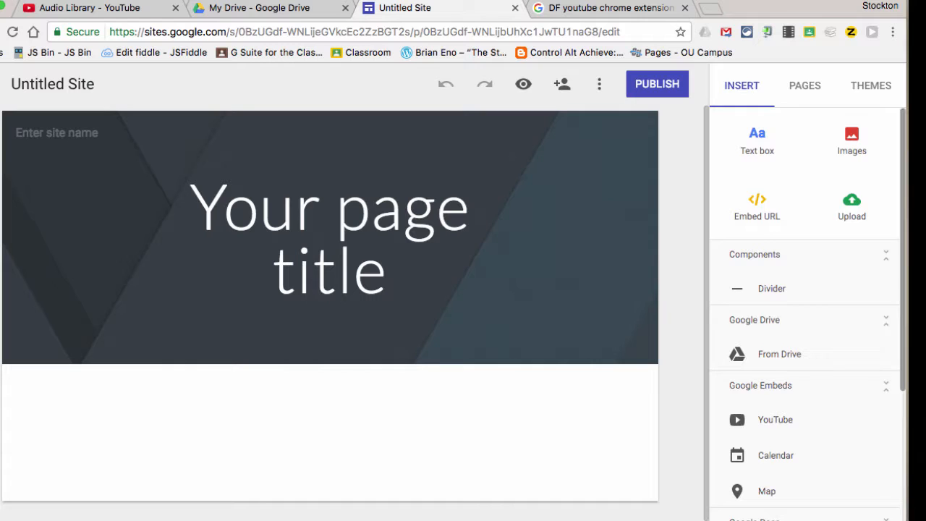
- Look through the content types available for insertion and the site's page list
scroll(807, 316, down, 5)
scroll(807, 316, up, 5)
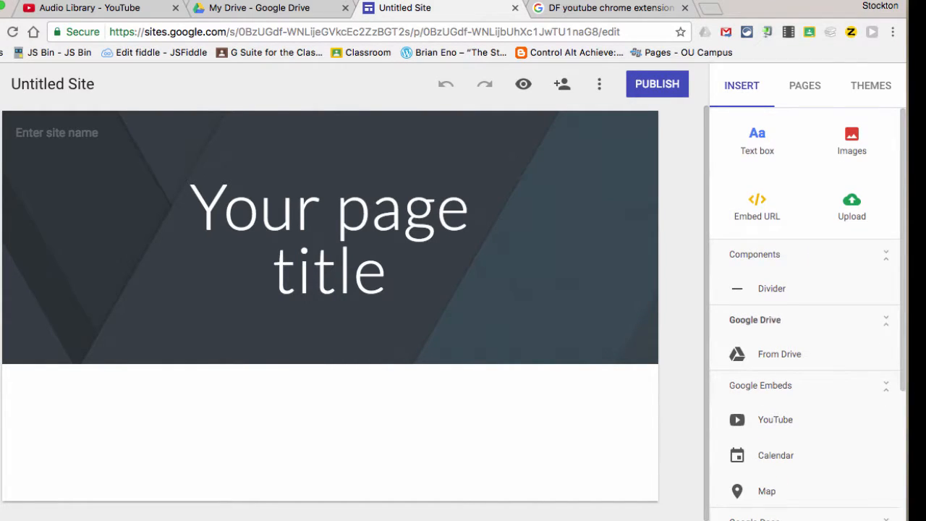
scroll(808, 311, down, 3)
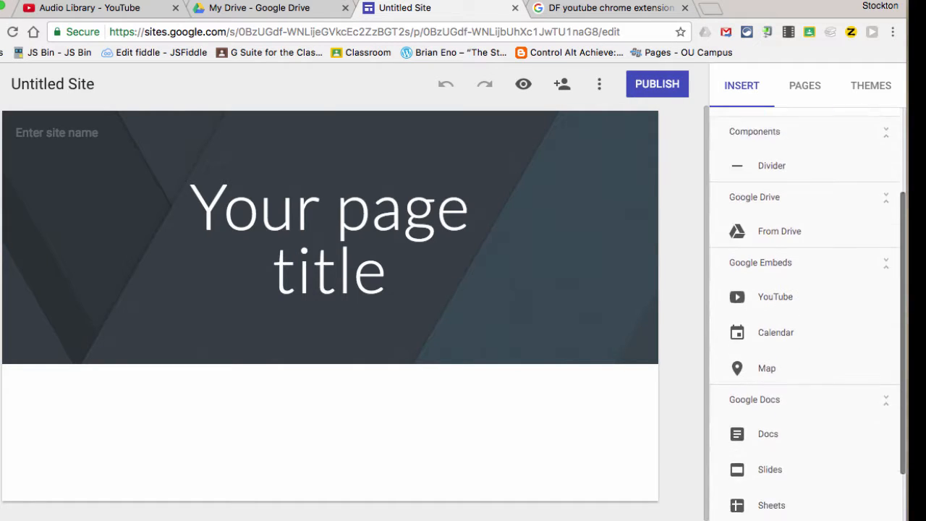
scroll(807, 311, up, 3)
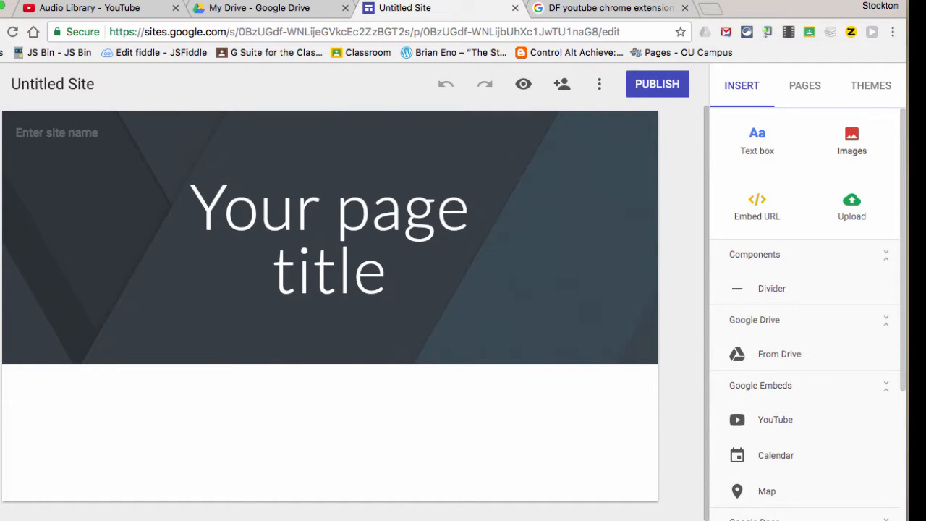
click(805, 85)
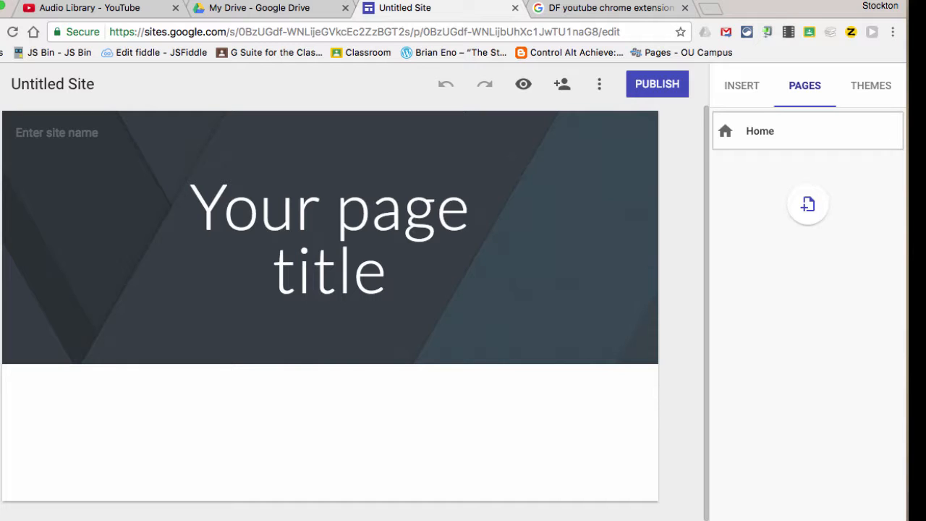
- Browse the available themes and apply the Level theme to the site
click(870, 86)
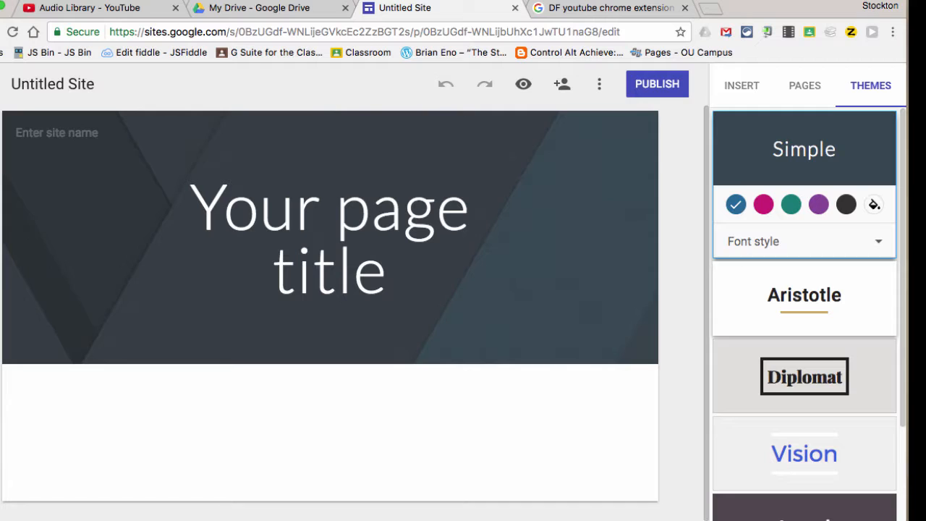
scroll(805, 311, down, 3)
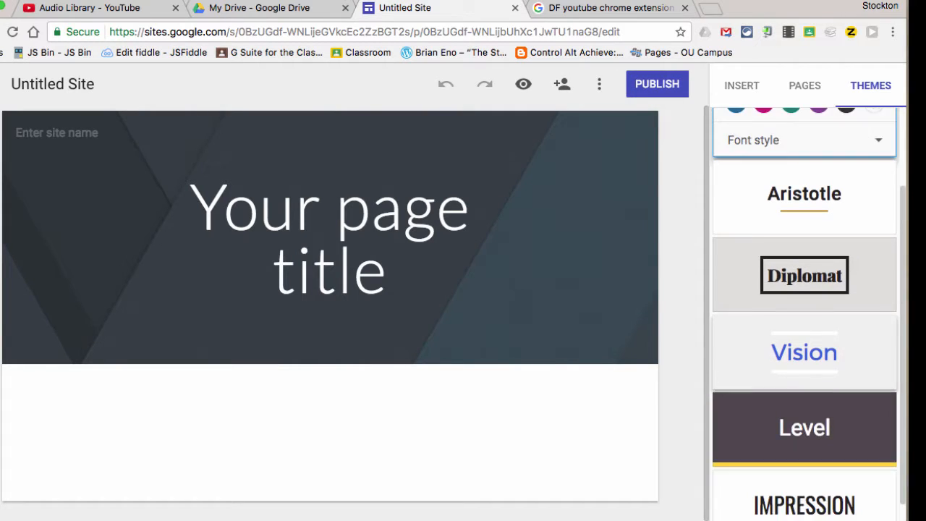
scroll(804, 311, down, 1)
scroll(805, 312, up, 3)
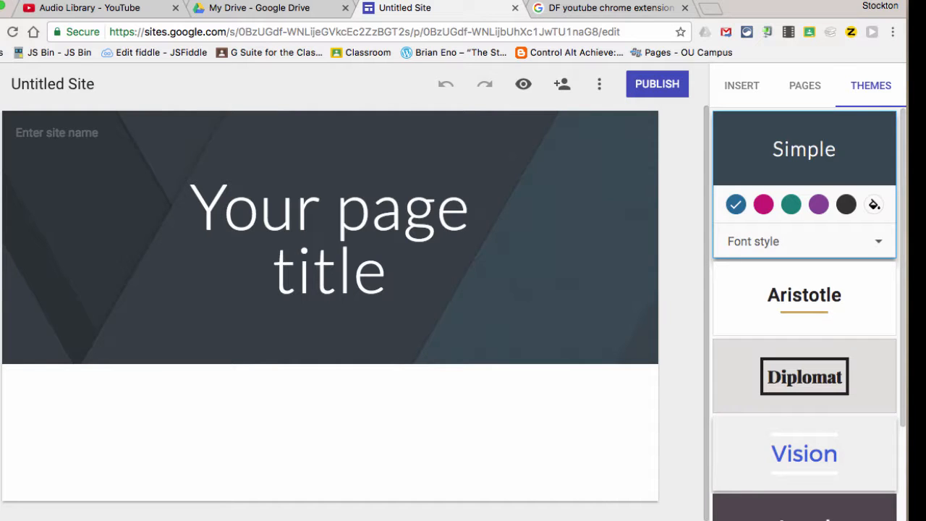
scroll(805, 312, down, 3)
click(805, 404)
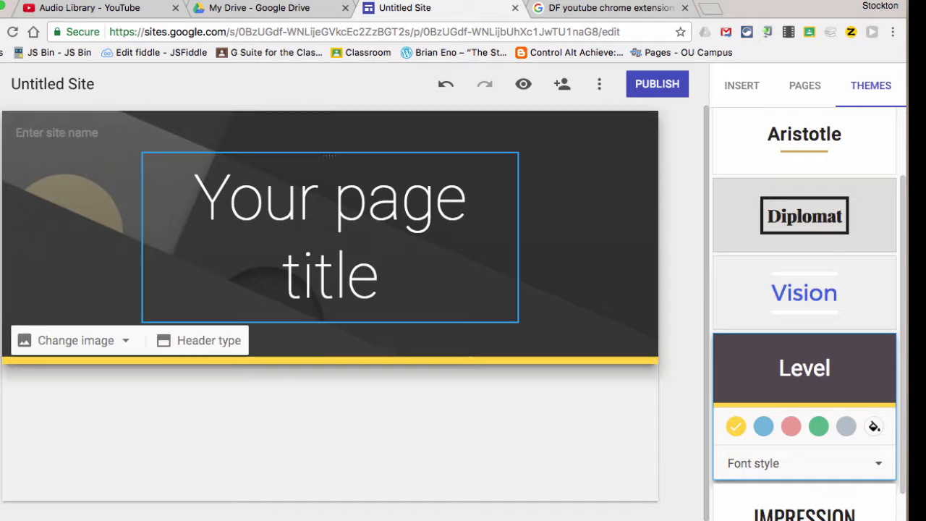
- Set the page title to "My Site" and name both the site and its document "phil111"
click(330, 238)
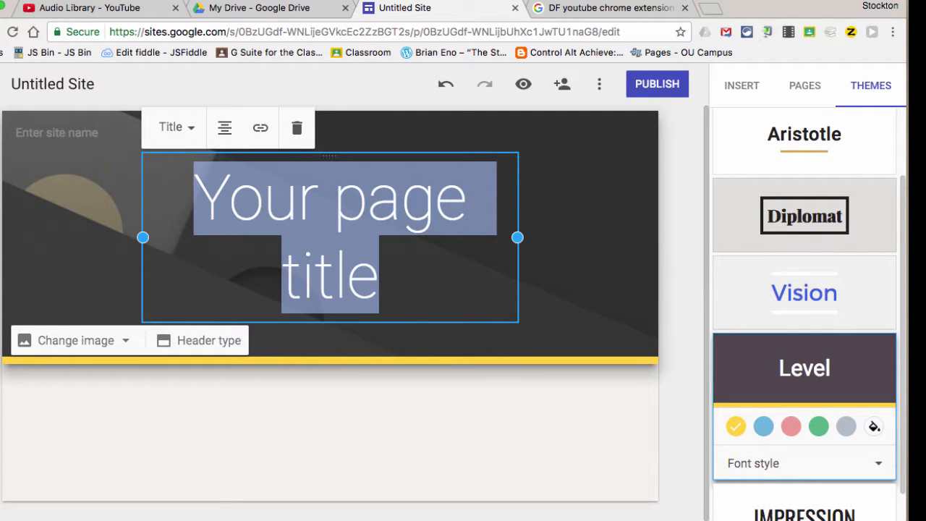
text(My Site)
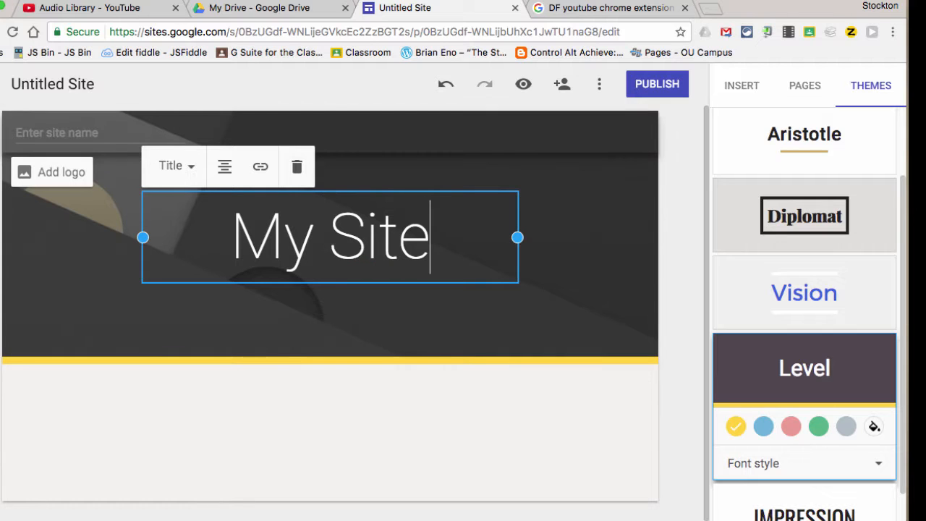
click(58, 133)
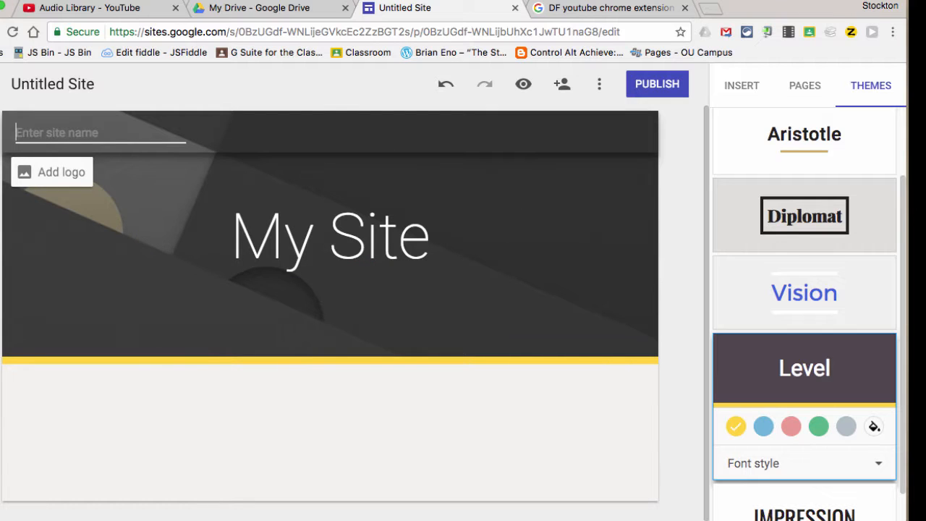
text(phil111)
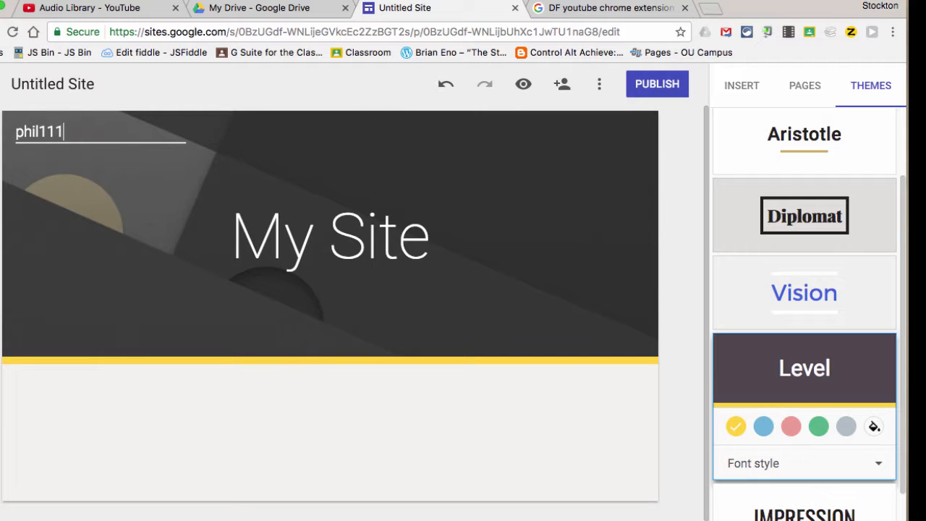
click(60, 84)
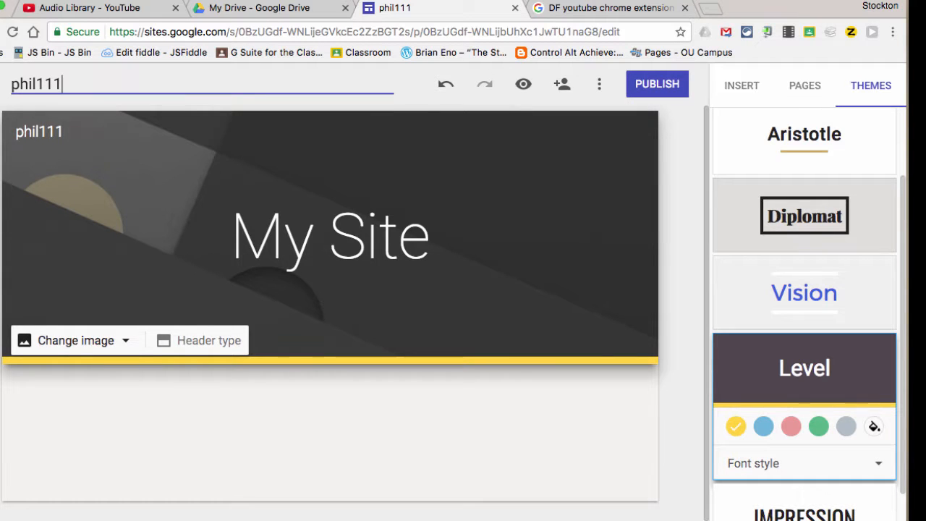
- Change the header image to the blurred golden-brown picture from the gallery
click(75, 340)
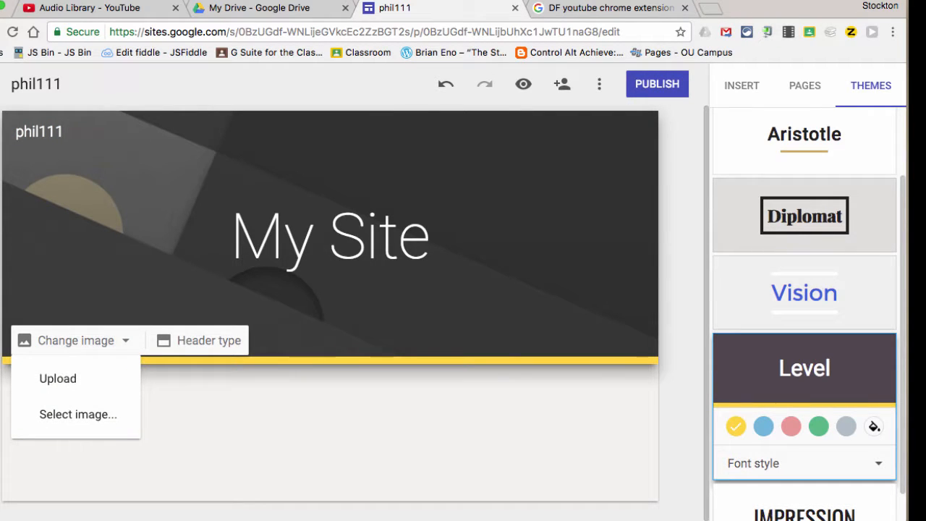
click(78, 414)
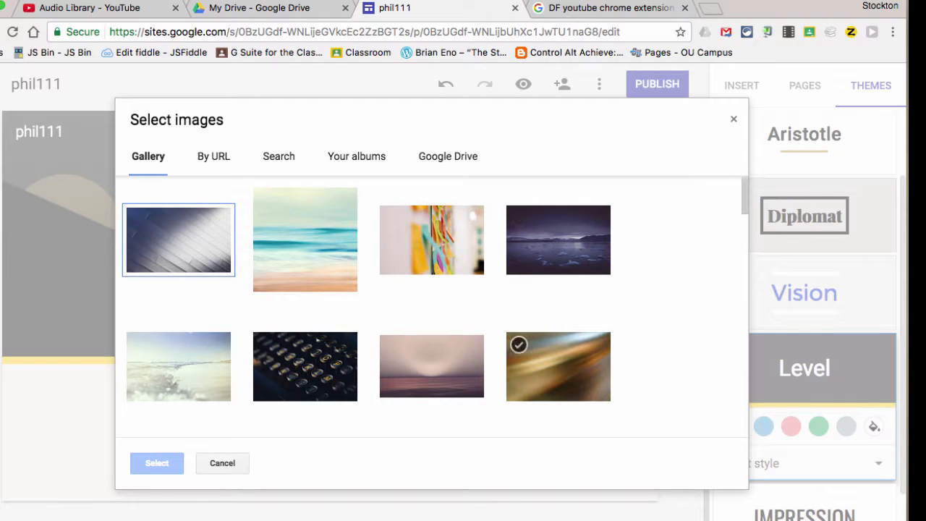
click(559, 367)
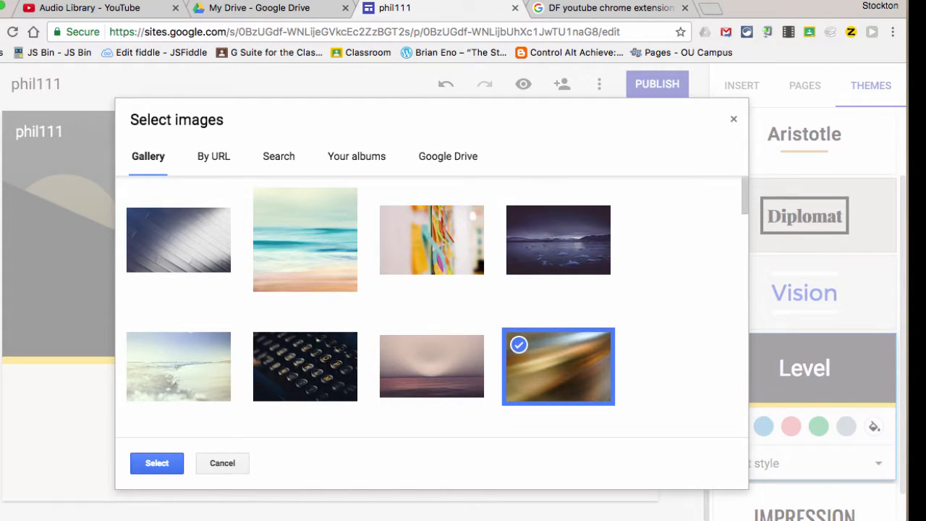
click(157, 463)
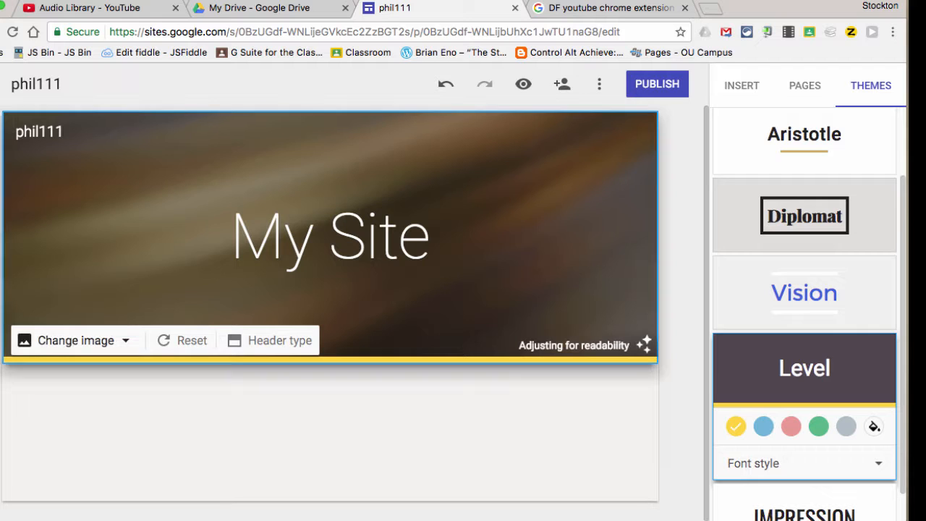
click(123, 340)
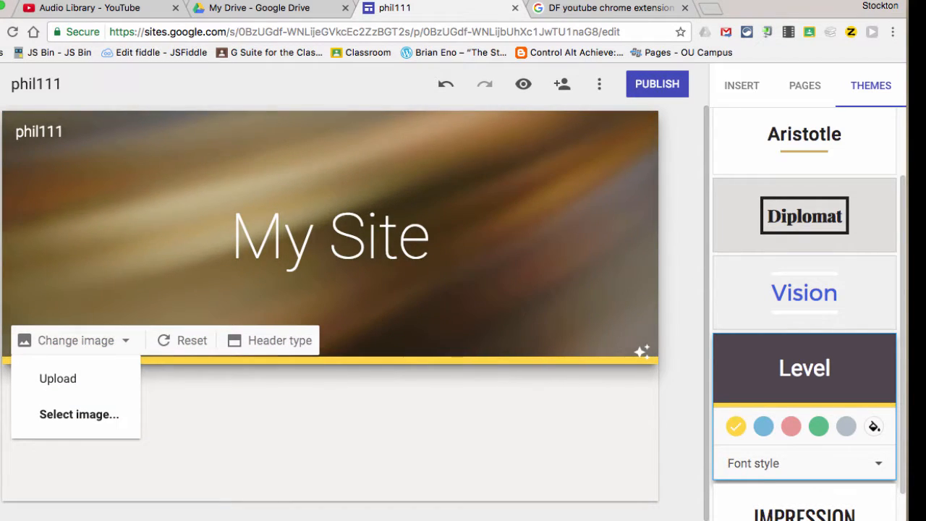
click(58, 379)
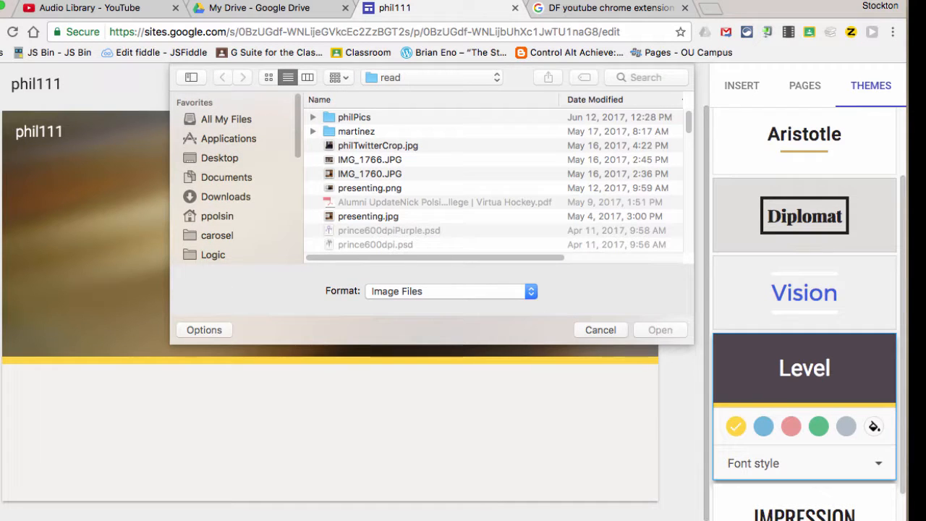
click(601, 330)
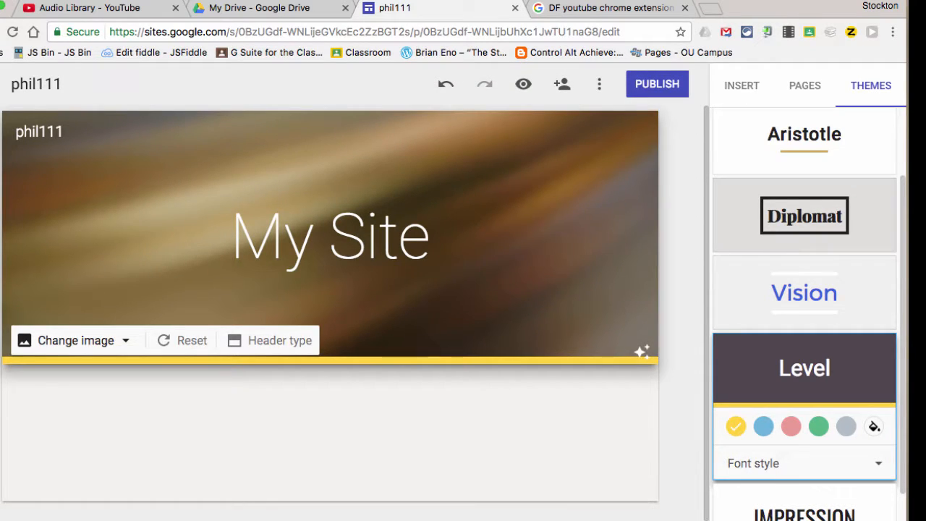
- Replace the header image with the gallery's first picture, the blue-grey metallic panels
click(112, 340)
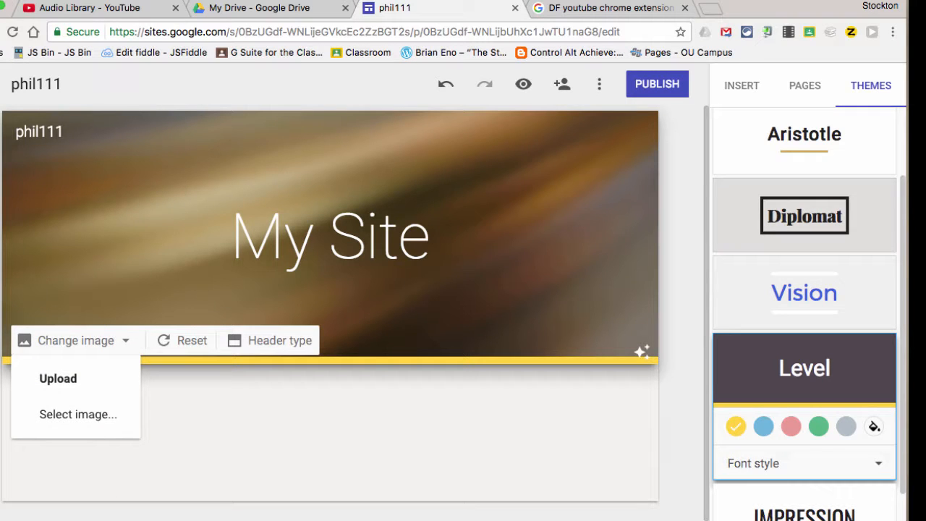
click(78, 414)
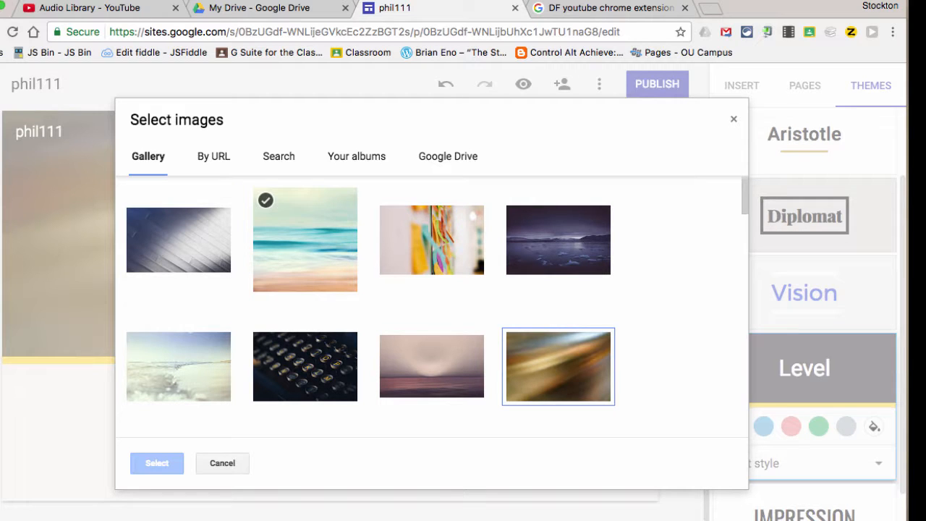
click(179, 240)
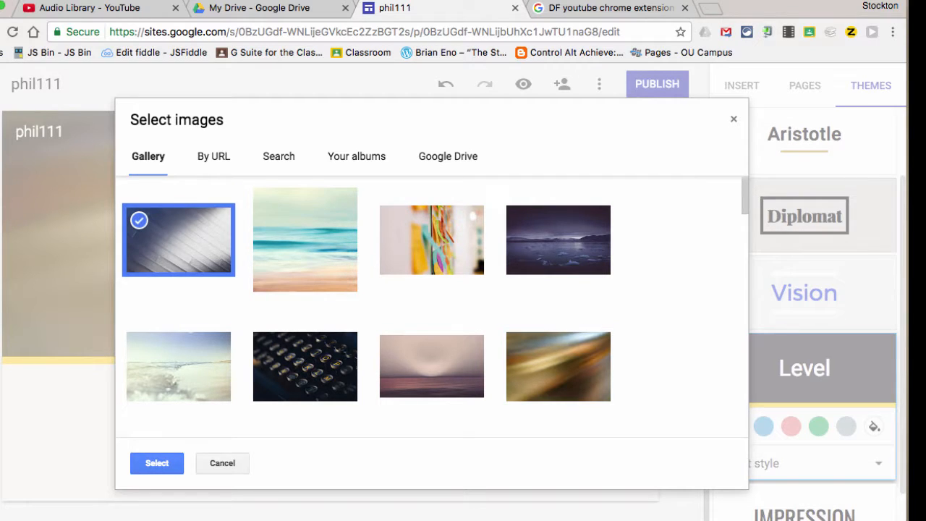
click(157, 463)
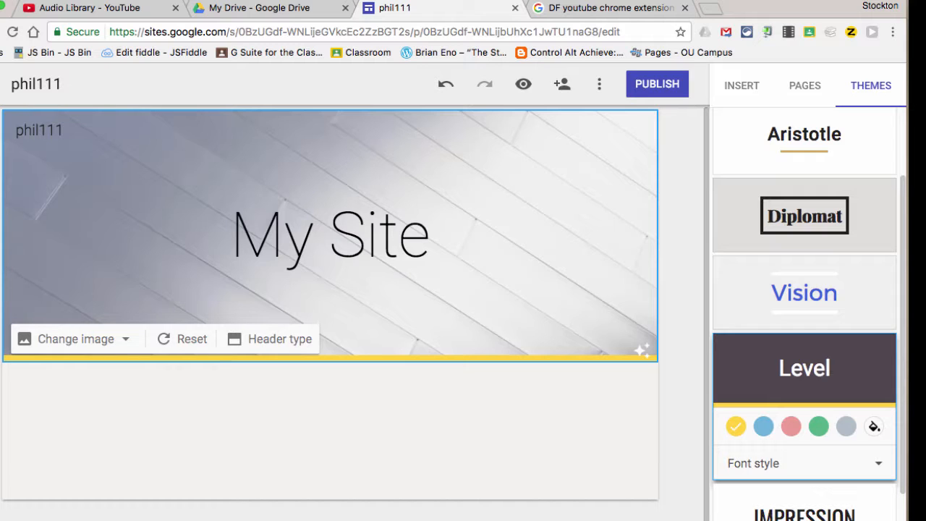
- Insert a text box below the header containing the word "Title"
double_click(319, 424)
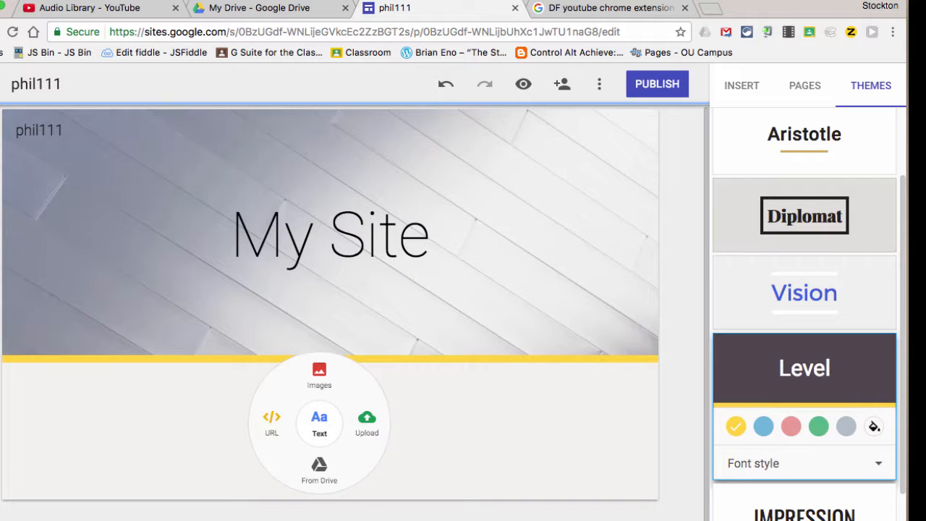
click(320, 423)
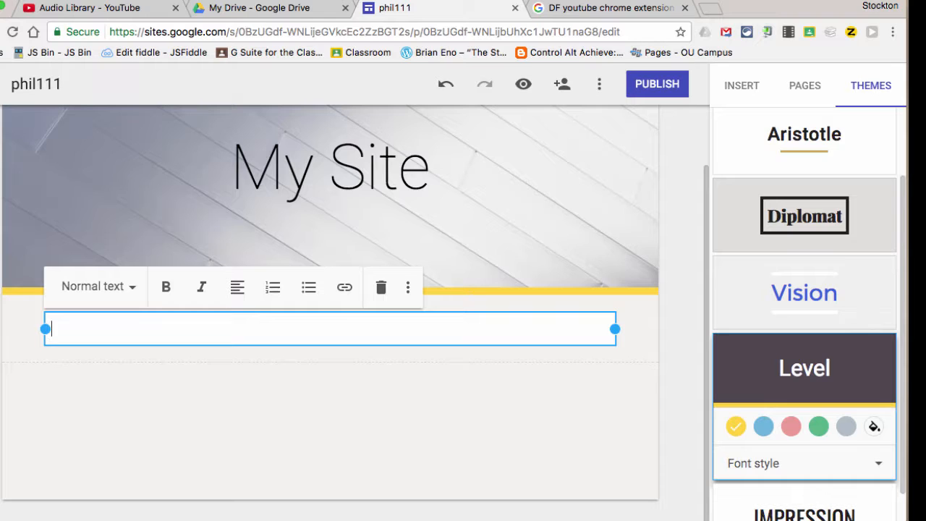
text(Title)
- Format the word in the new text box with the Title style and deselect the box
drag(79, 329, 51, 329)
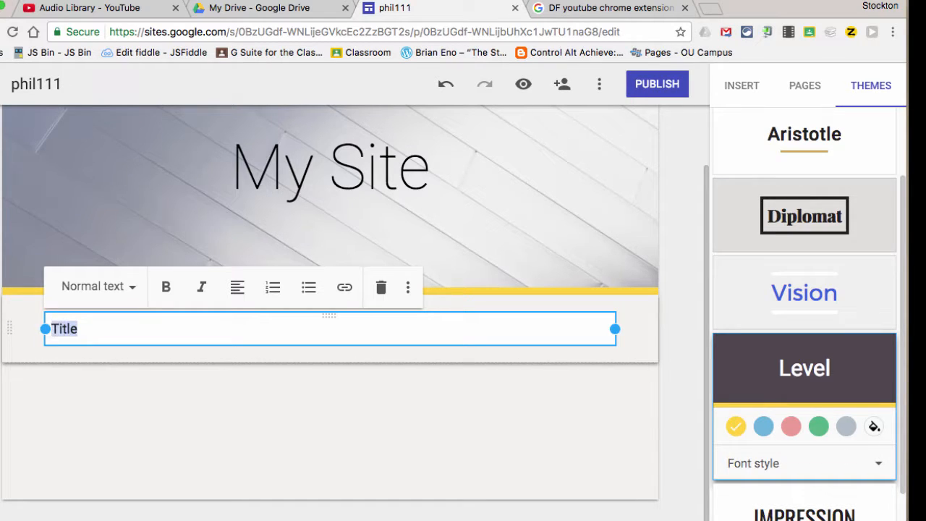
click(98, 286)
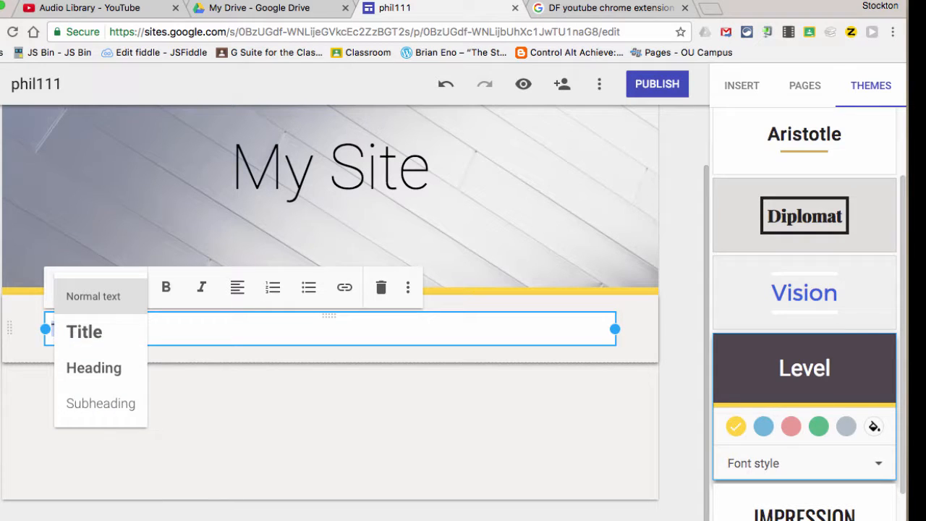
click(83, 331)
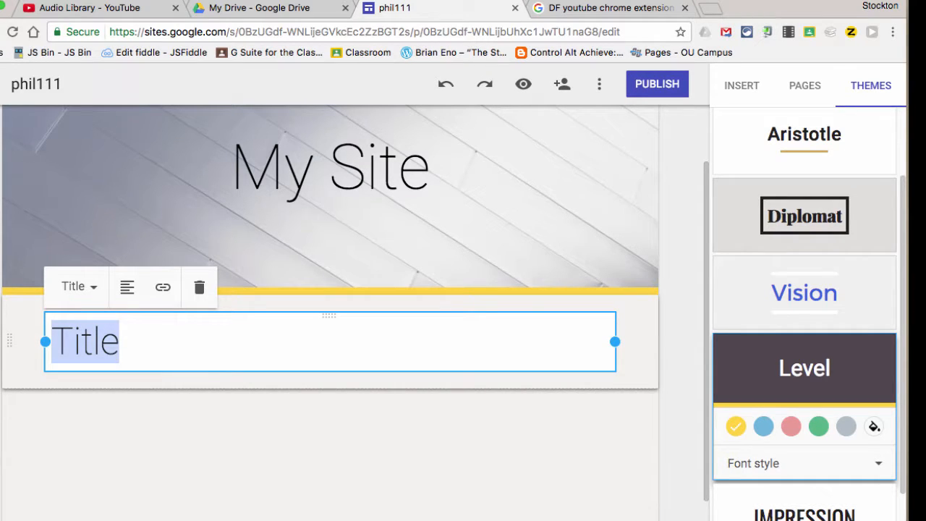
click(121, 342)
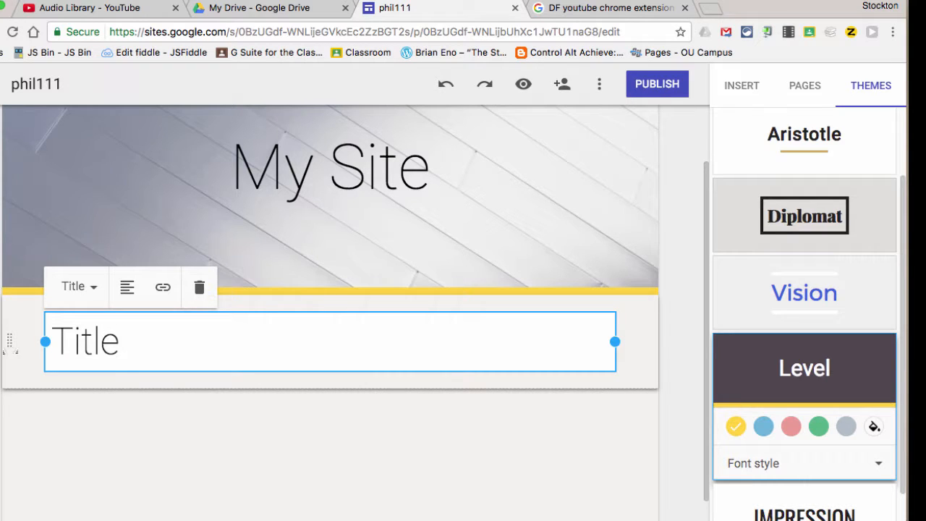
click(16, 355)
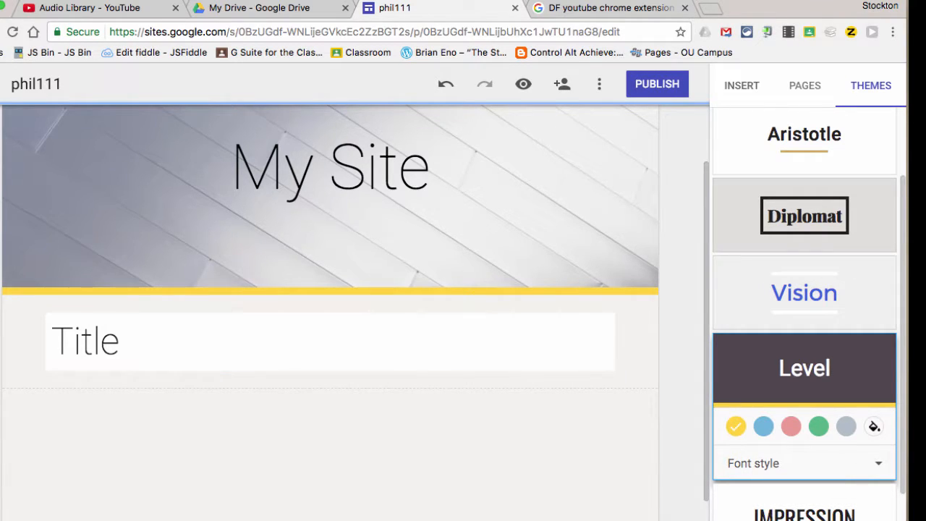
- Narrow the text box containing "Title" from its right edge to about half its width
click(742, 86)
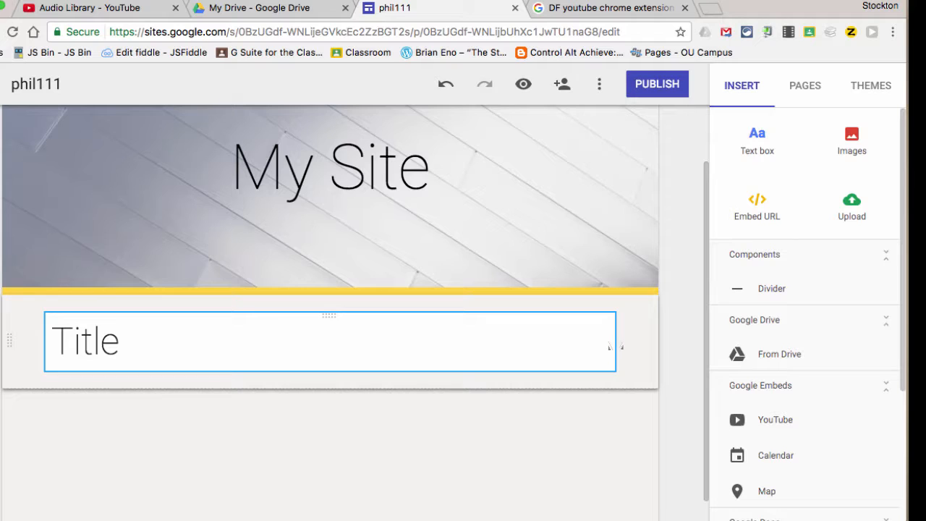
click(611, 347)
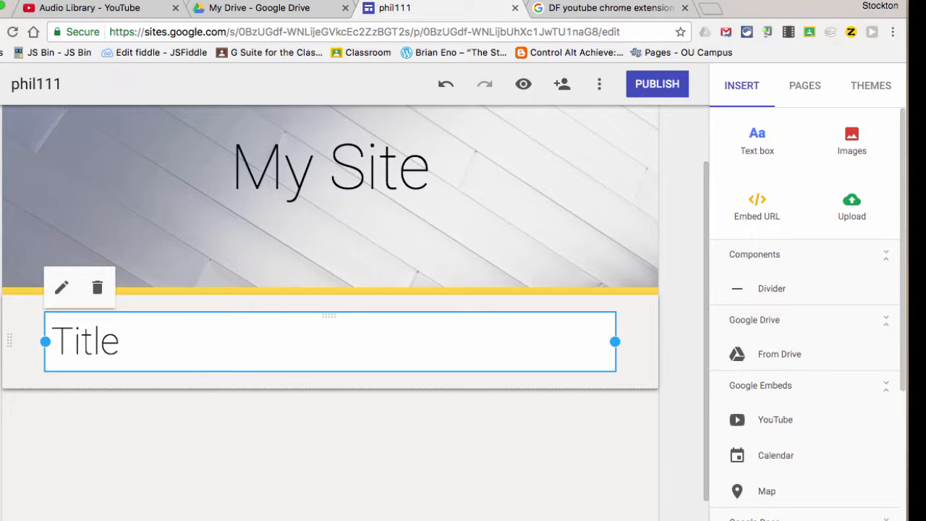
drag(615, 342, 323, 342)
- Add three lines of normal text under "Title": ";lsf;sldfj;", "lkdfngdklfgn" and "dlkfglkdfngk"
click(122, 341)
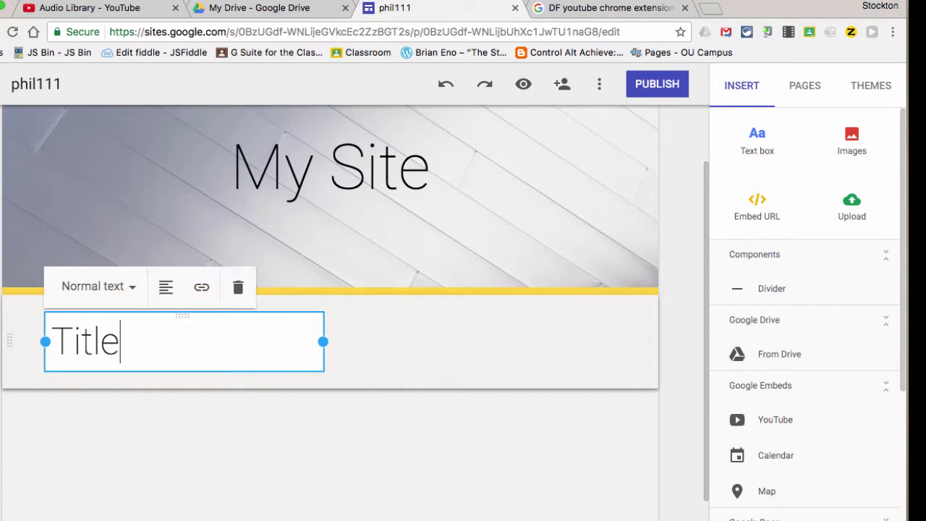
key(Return)
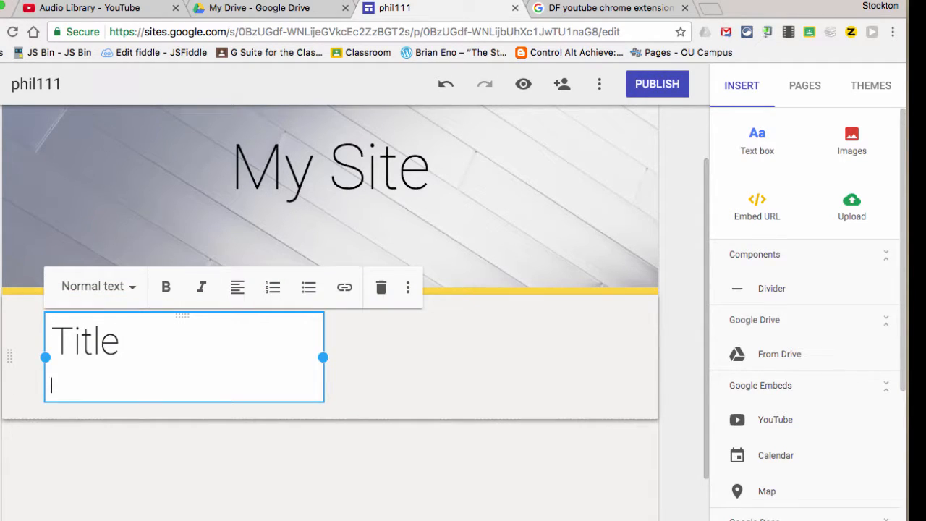
text(;lsf;sldfj;)
key(Return)
text(lkdfngdklfgn)
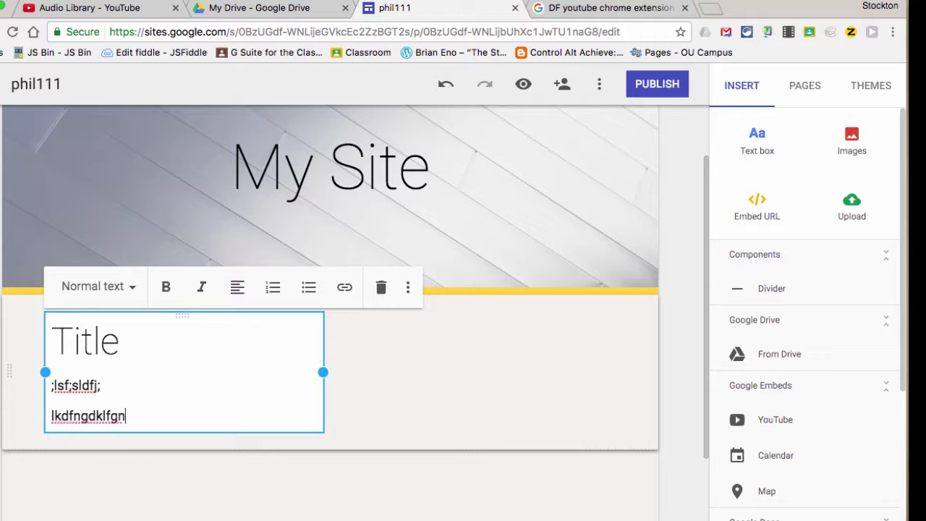
key(Return)
text(dlkfglkdfngk)
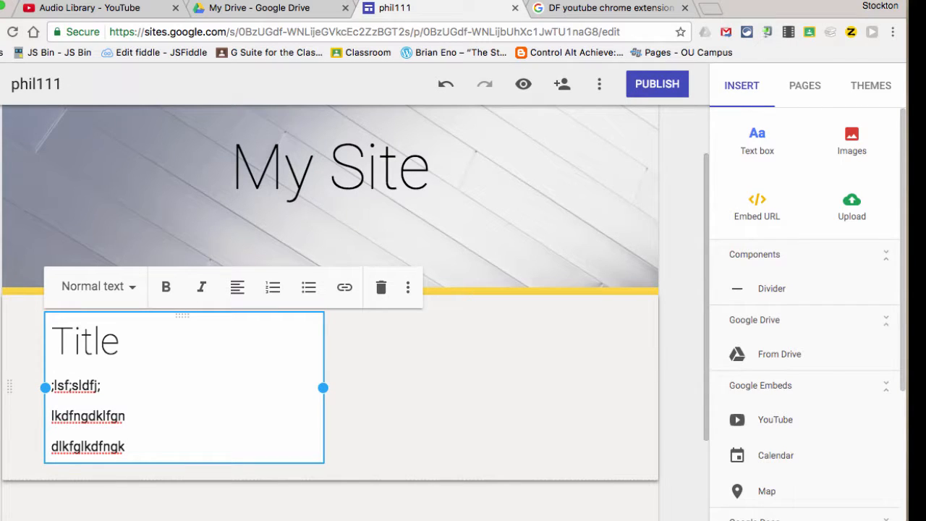
click(463, 387)
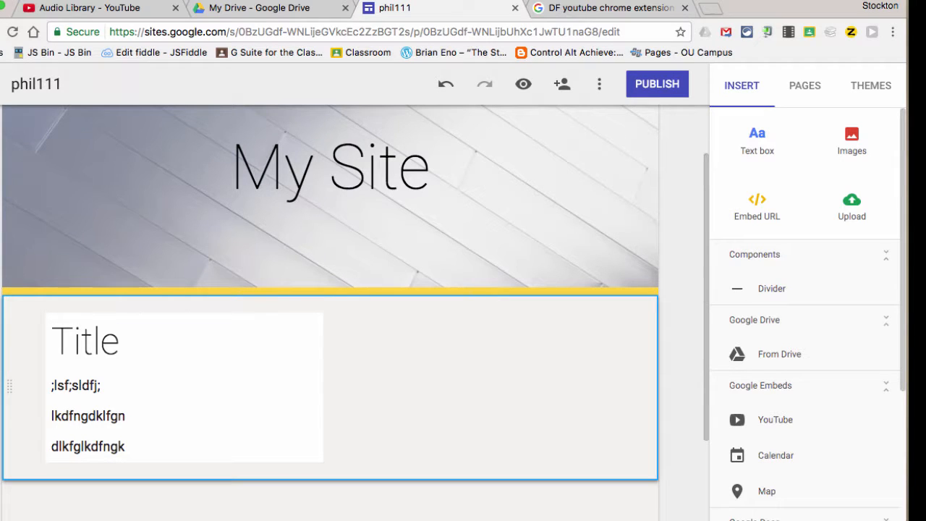
- Search Google images for "moose" and insert the picture of the moose standing in water beside the text box
double_click(496, 370)
click(496, 322)
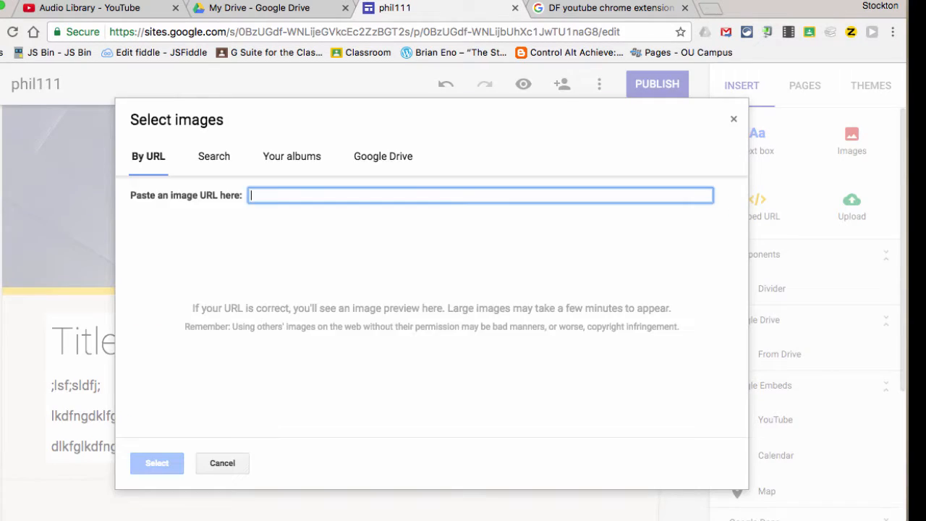
click(213, 156)
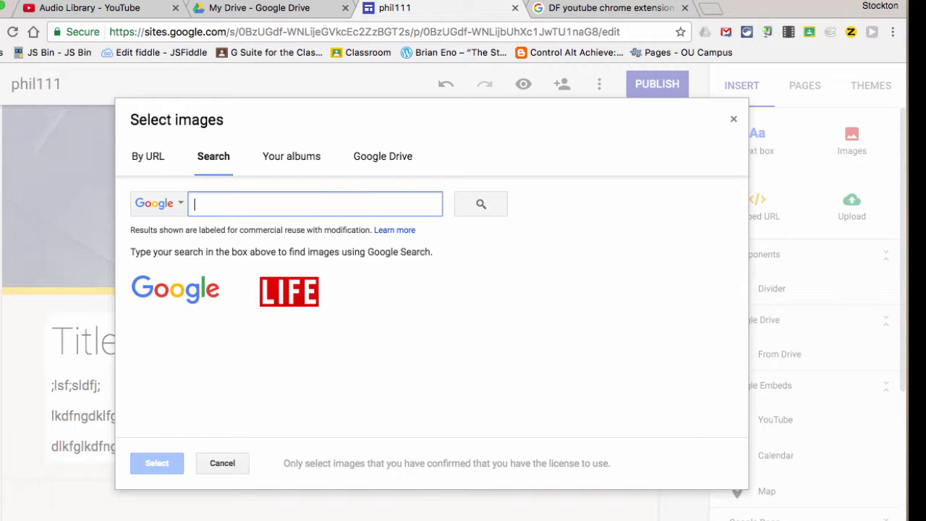
text(moose)
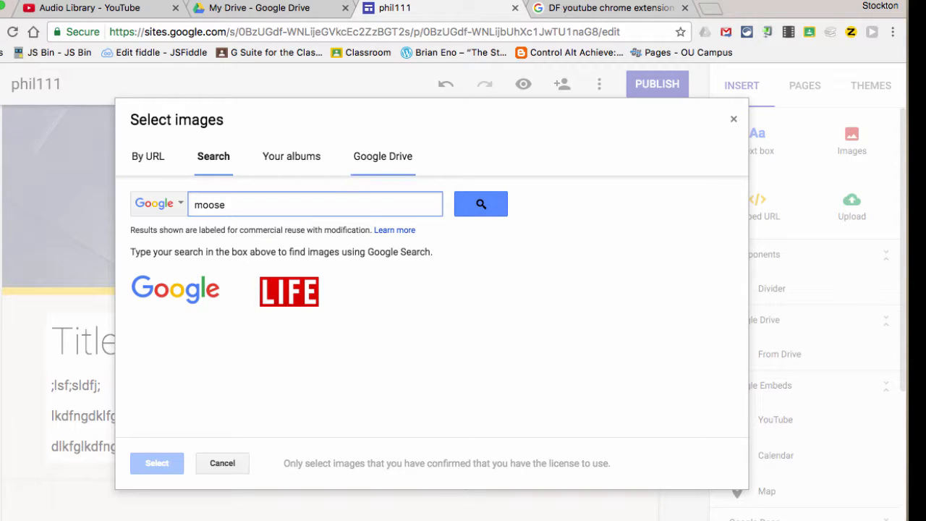
click(481, 204)
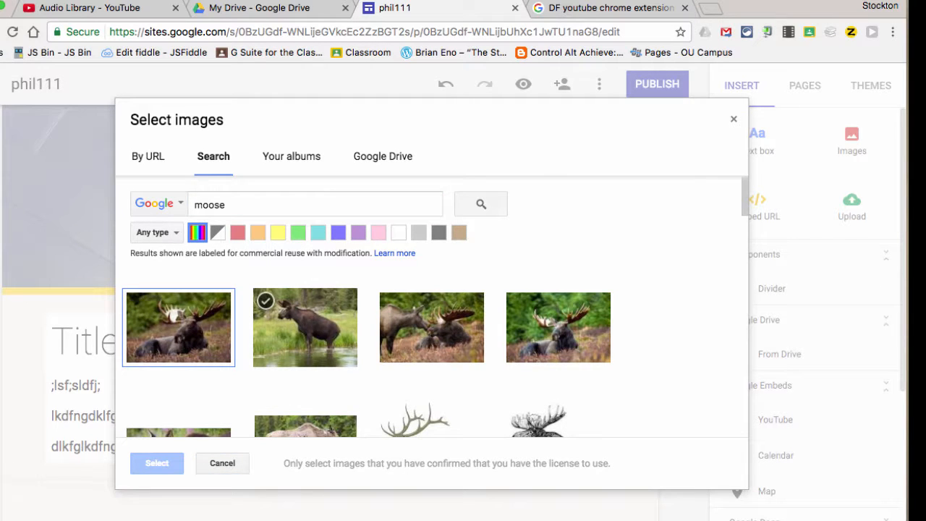
click(305, 327)
click(157, 464)
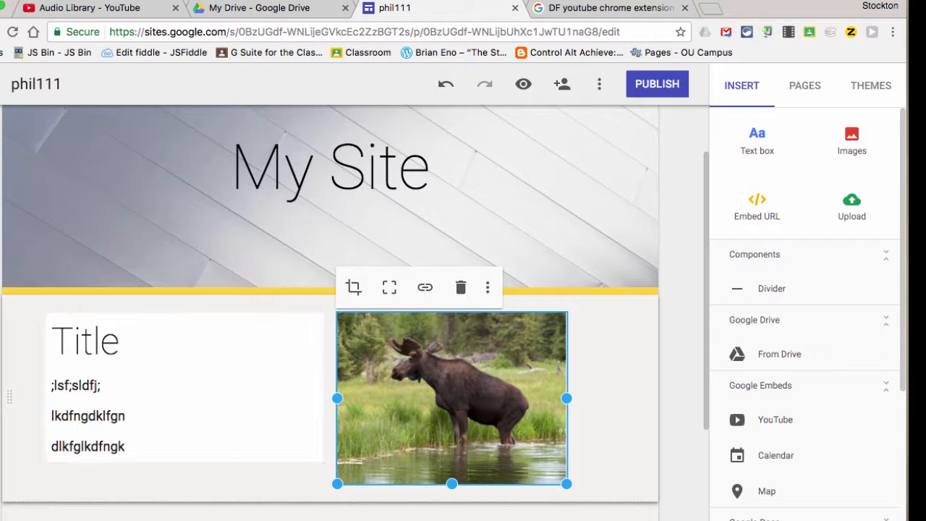
click(612, 398)
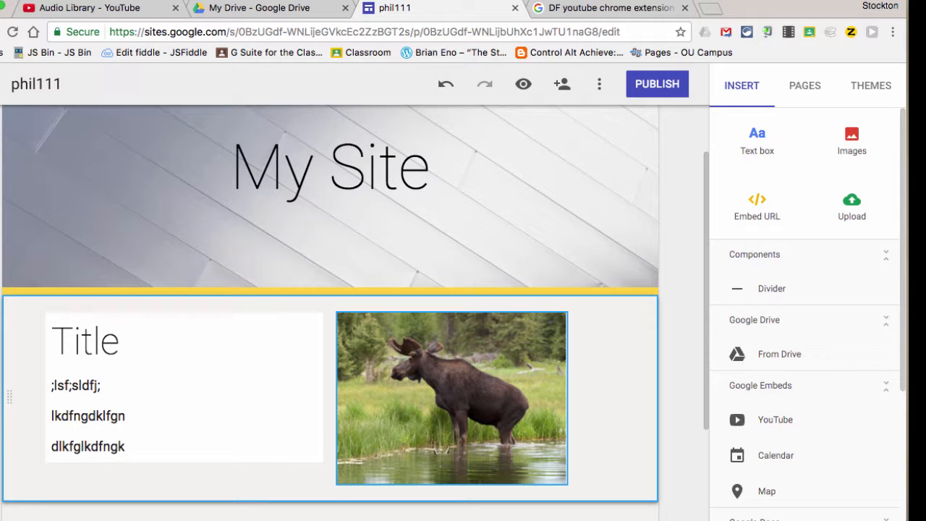
- Compare the Regular, Emphasis 1 and Emphasis 2 styles on the section with the moose picture and apply Emphasis 1
scroll(330, 289, down, 2)
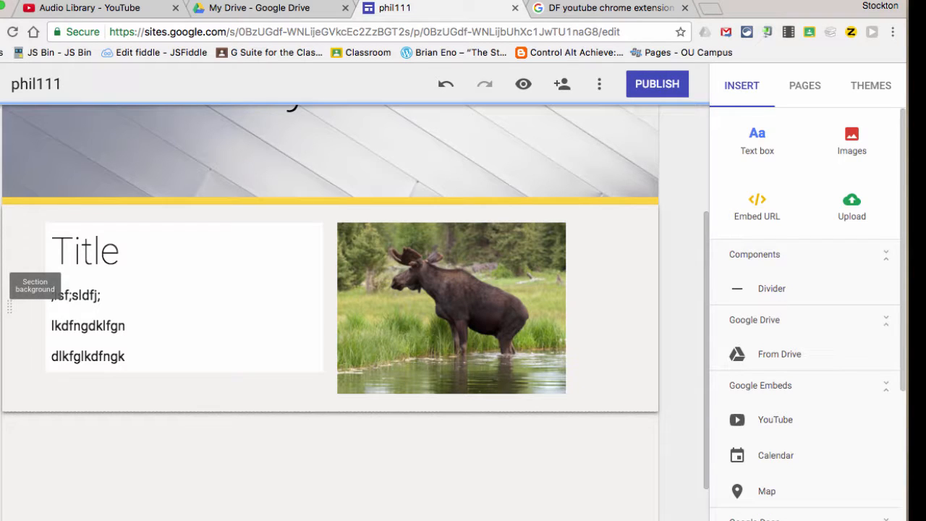
click(2, 285)
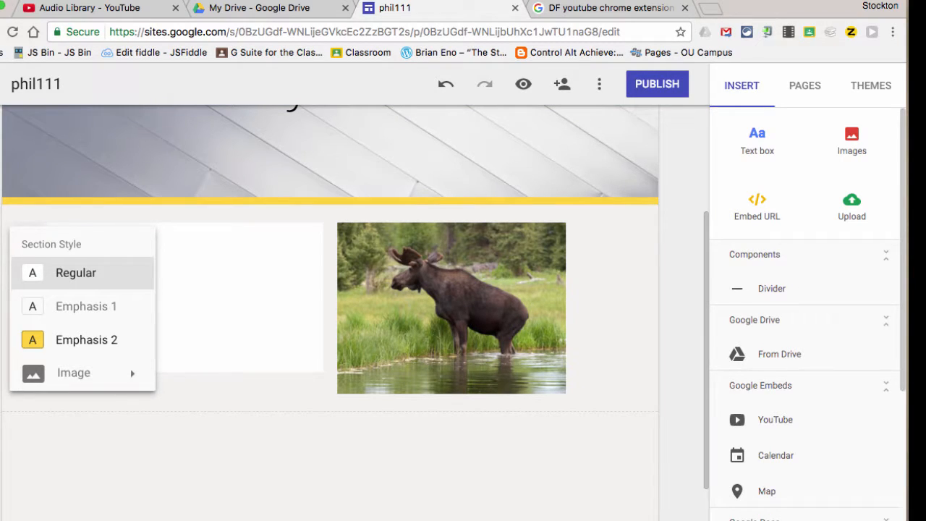
click(86, 340)
click(86, 306)
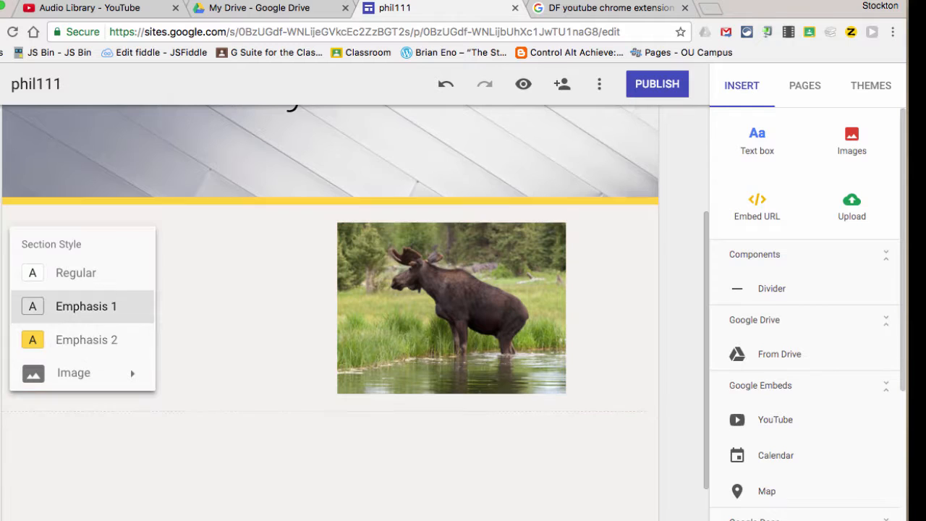
click(76, 273)
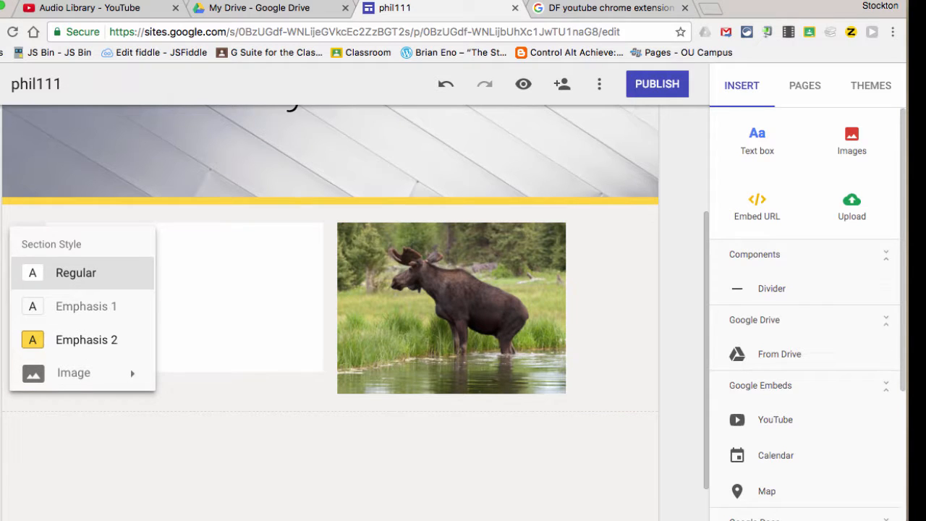
click(86, 340)
mouse_move(74, 374)
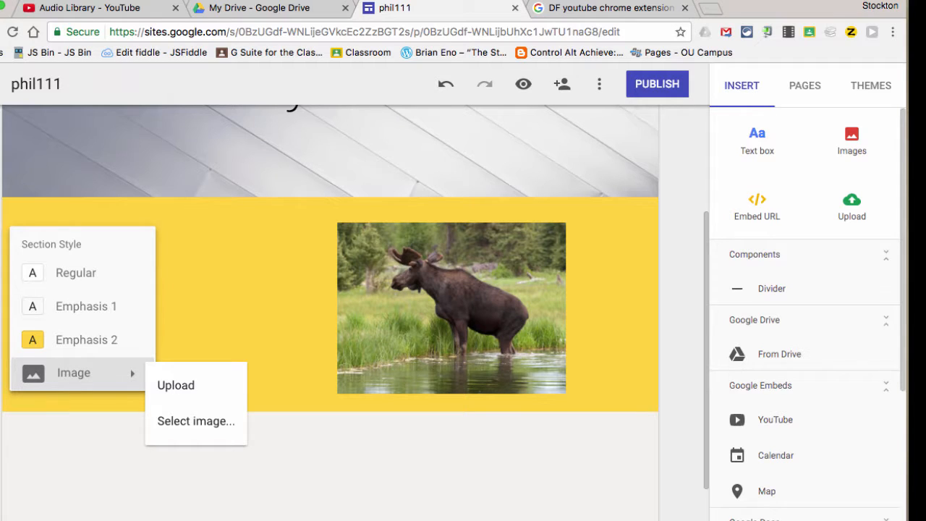
click(86, 306)
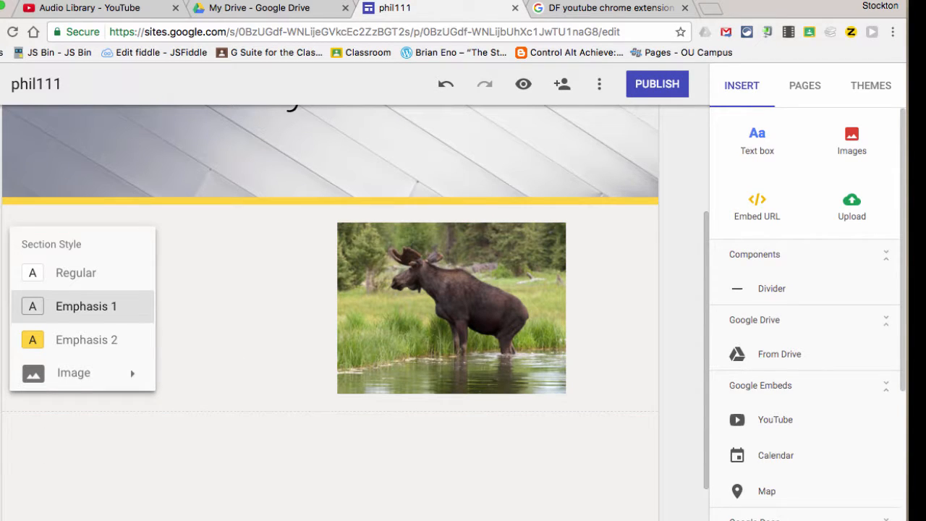
click(75, 273)
click(86, 306)
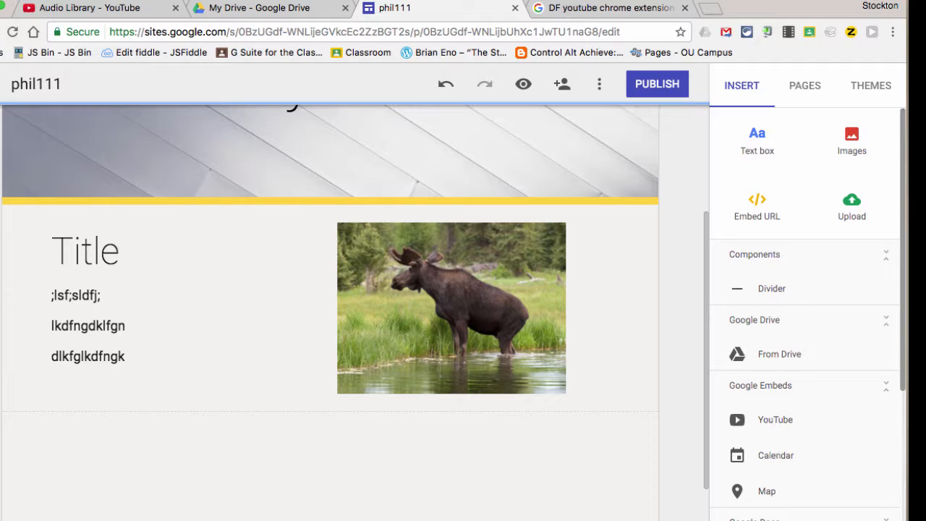
- Insert the "But I Found it on the Web" presentation from Google Drive below the moose section
scroll(807, 314, down, 3)
scroll(807, 314, up, 3)
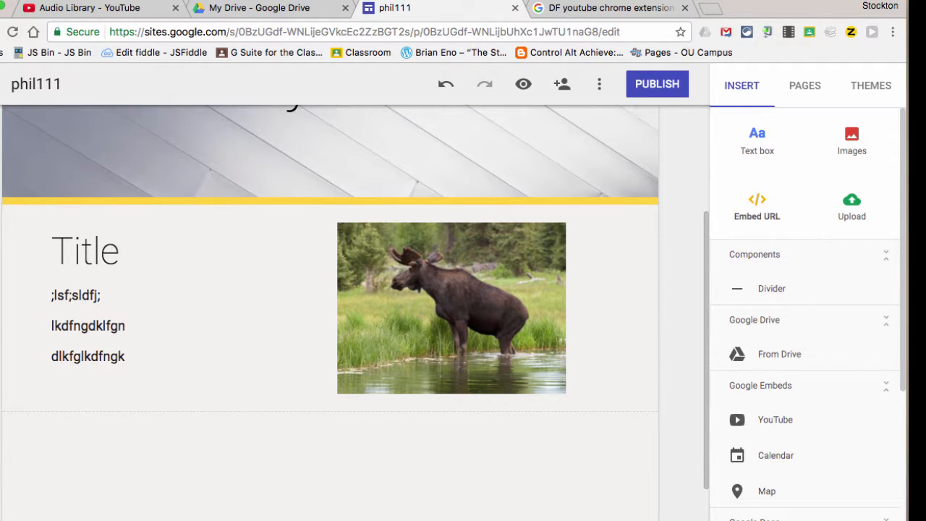
click(780, 354)
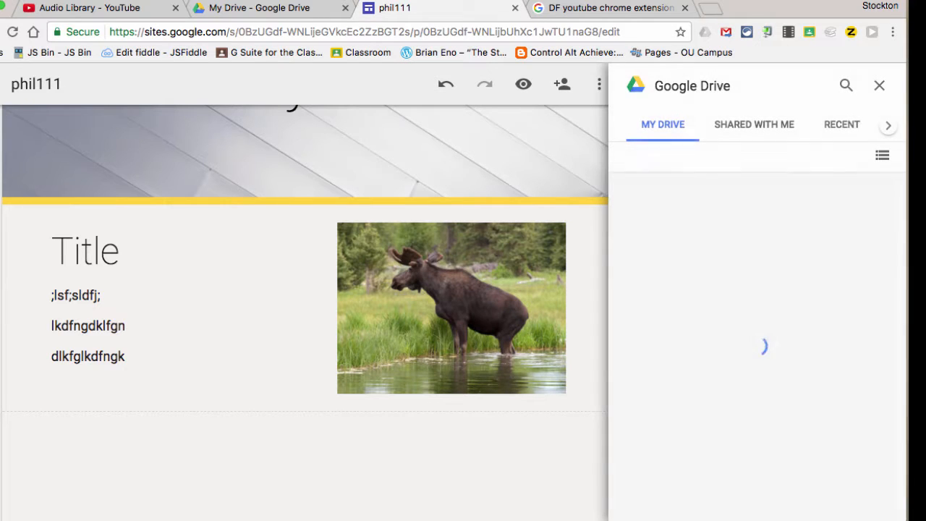
scroll(757, 347, down, 10)
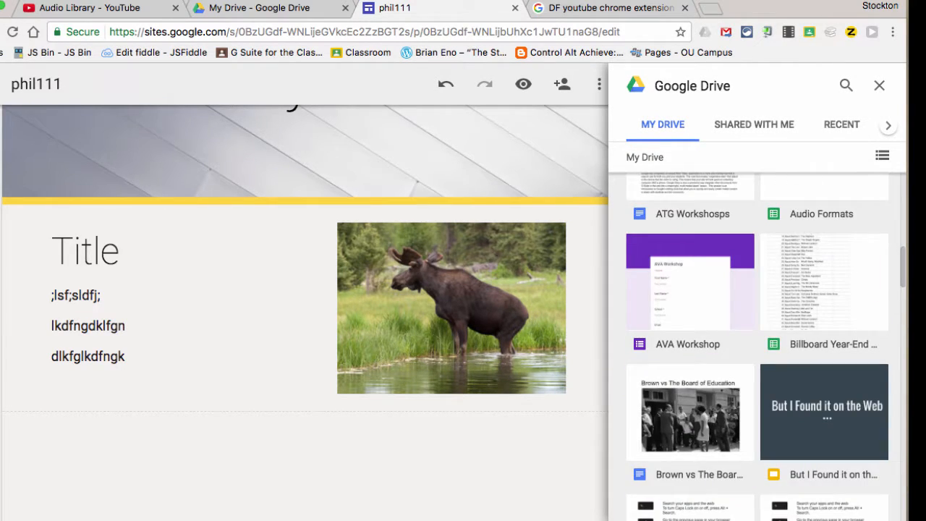
scroll(757, 348, up, 1)
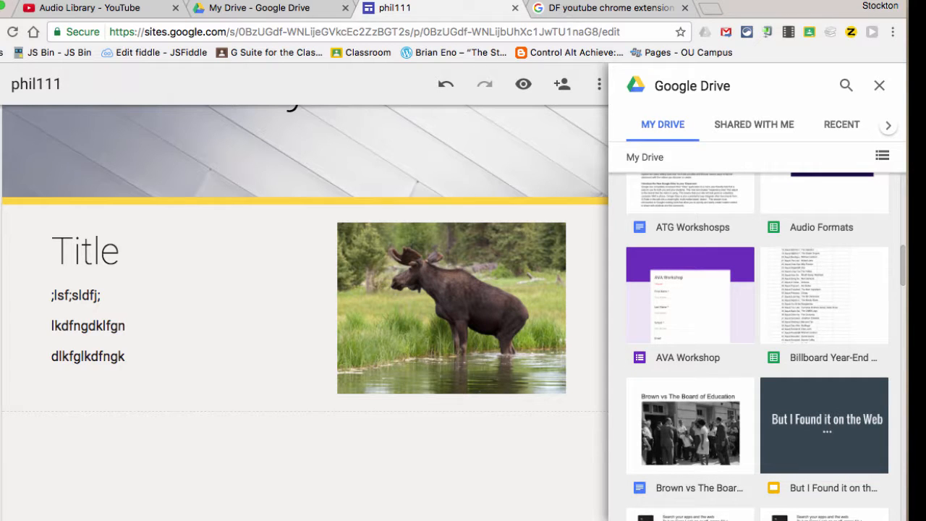
click(824, 427)
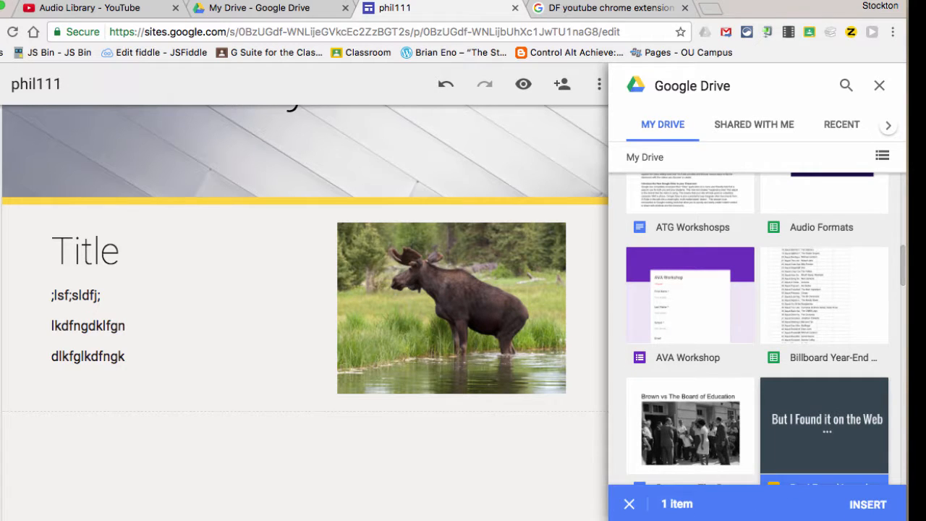
click(868, 504)
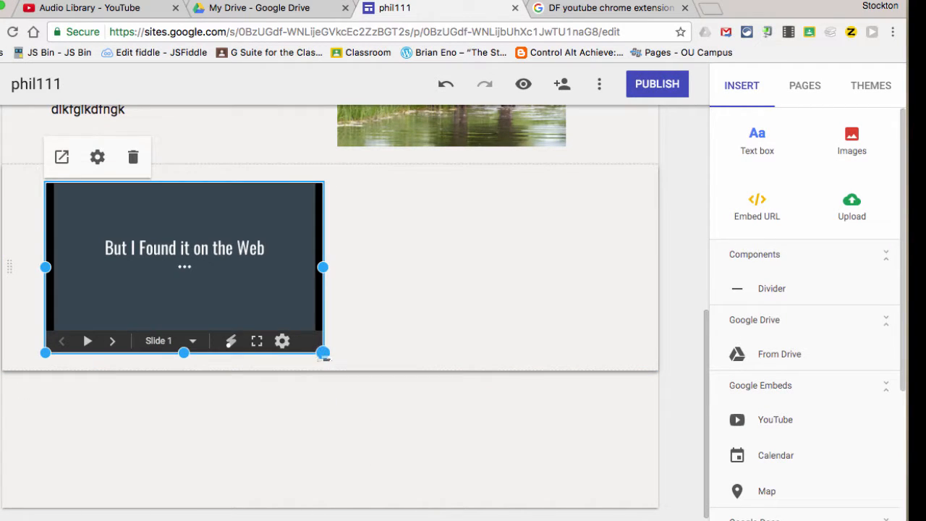
- Enlarge the embedded presentation to about one and a half times its width and center it in its section
drag(324, 354, 469, 482)
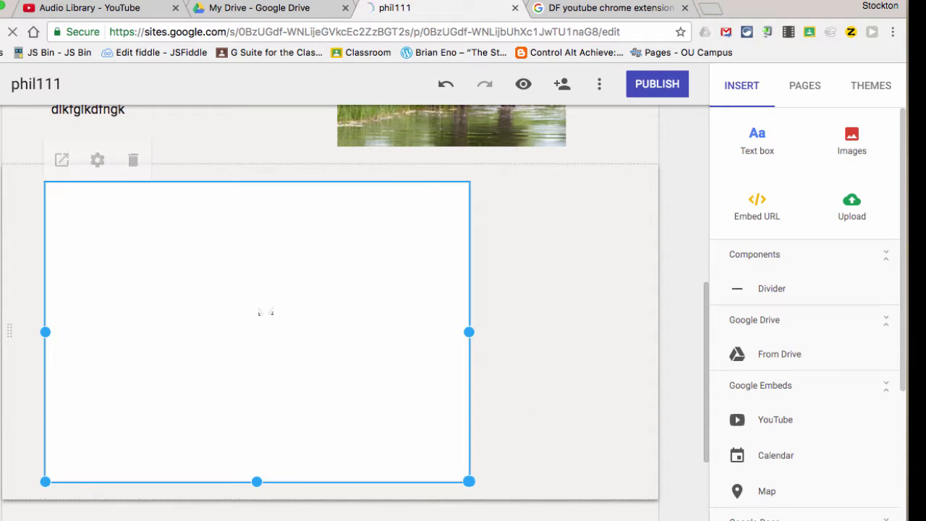
drag(239, 288, 428, 350)
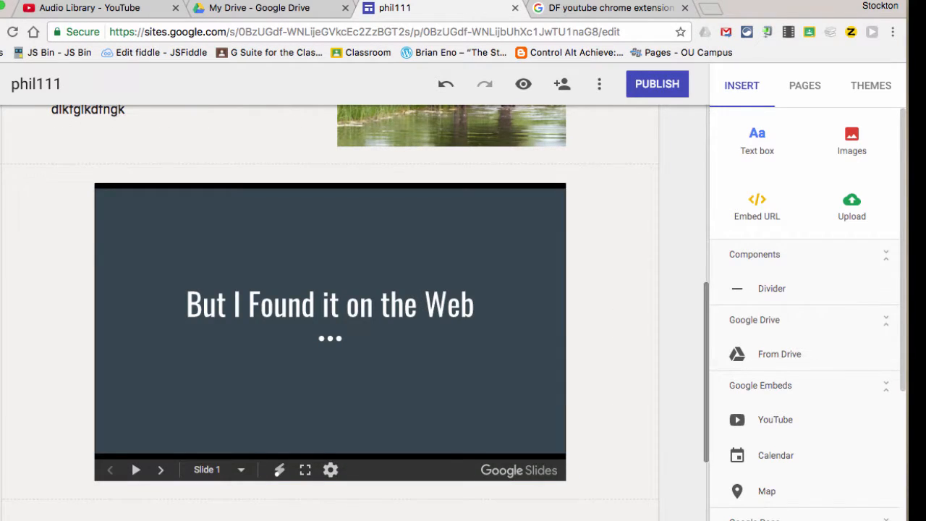
- Add a divider below the embedded presentation
scroll(330, 312, down, 2)
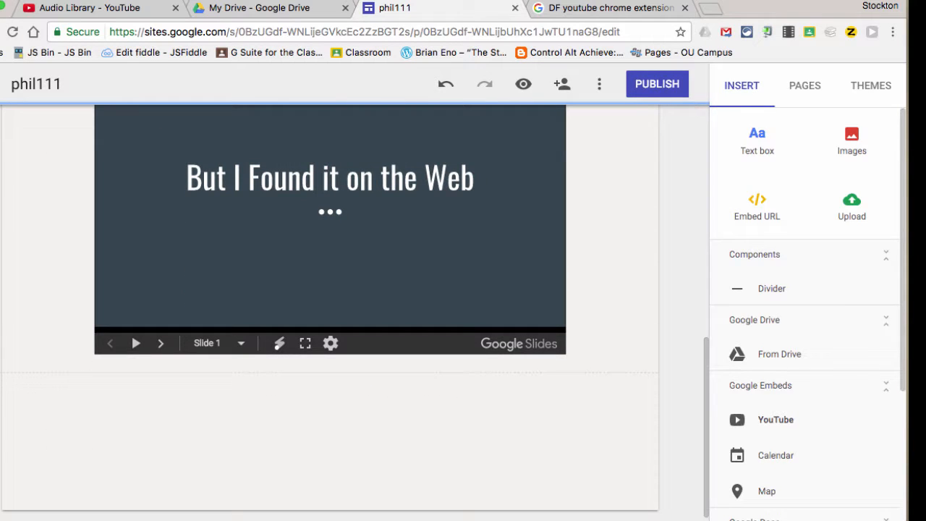
scroll(330, 311, up, 2)
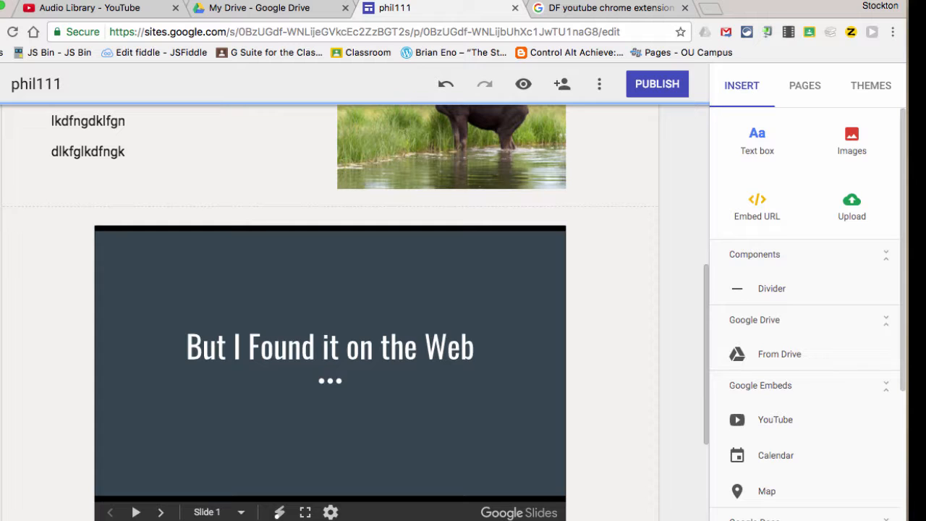
scroll(330, 311, down, 2)
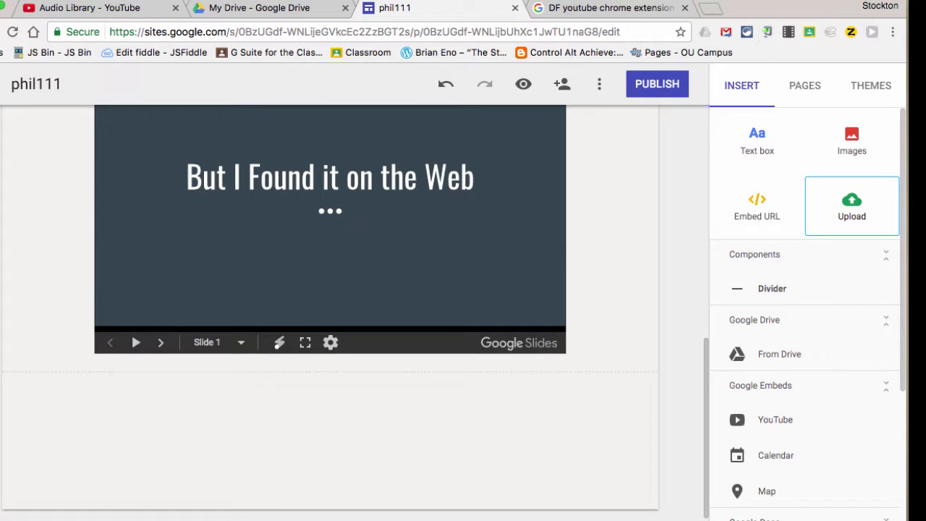
click(772, 288)
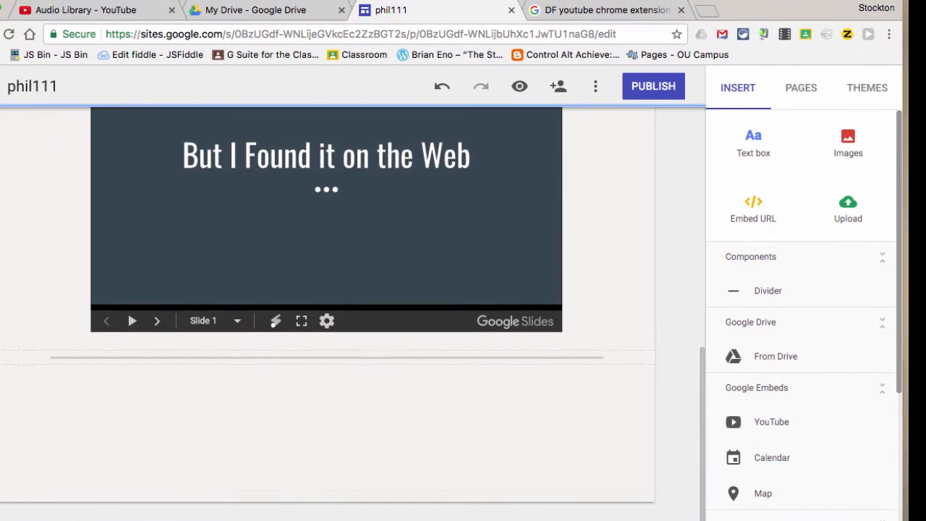
- Try the Large banner and Title only header types on the home page, and return the header to Banner
scroll(803, 326, down, 3)
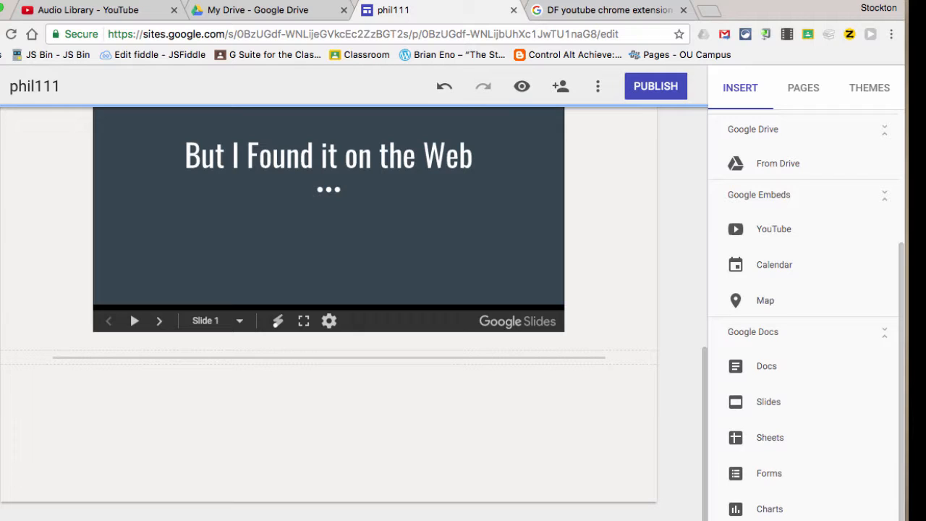
scroll(329, 312, up, 6)
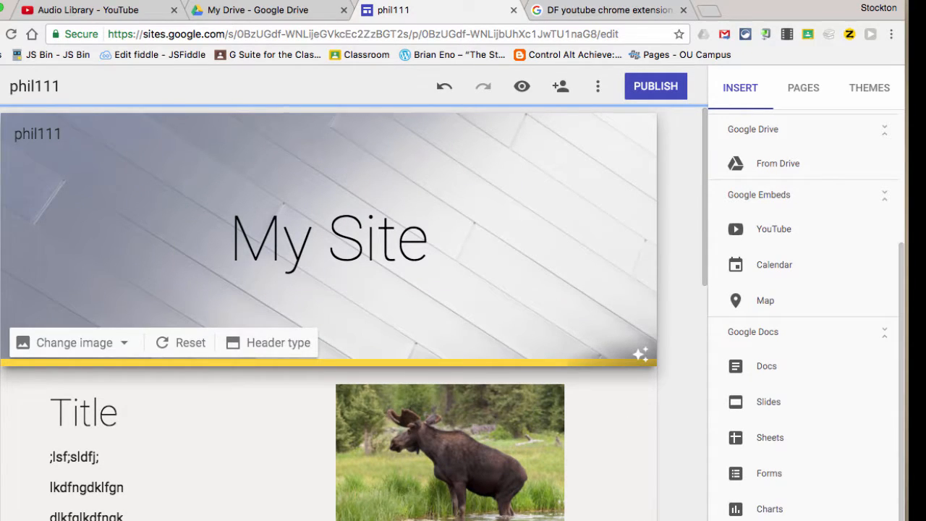
click(268, 343)
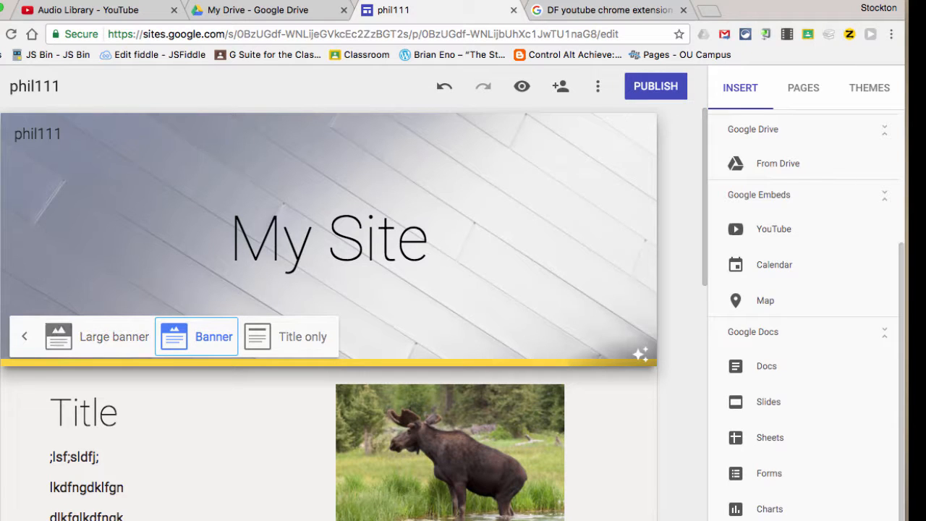
click(71, 337)
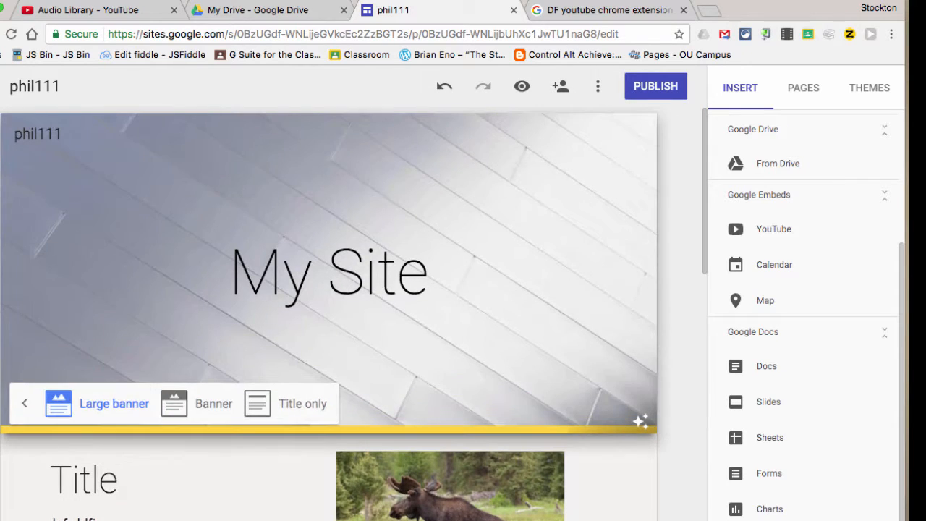
click(285, 403)
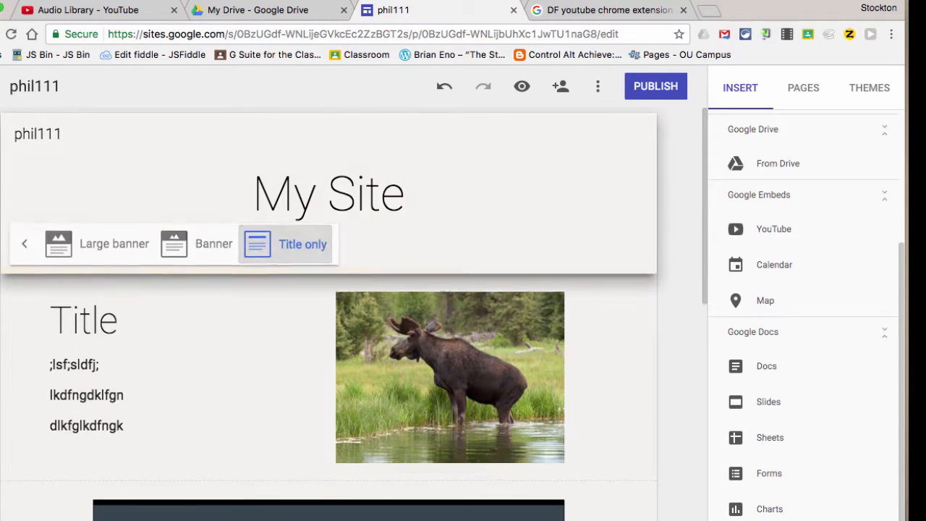
click(202, 241)
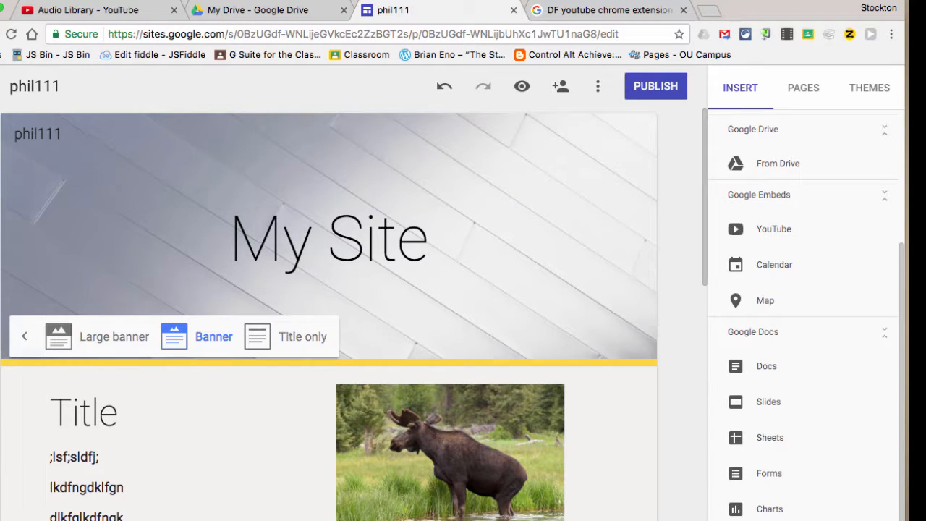
- Add a new page named Links to the site
click(803, 88)
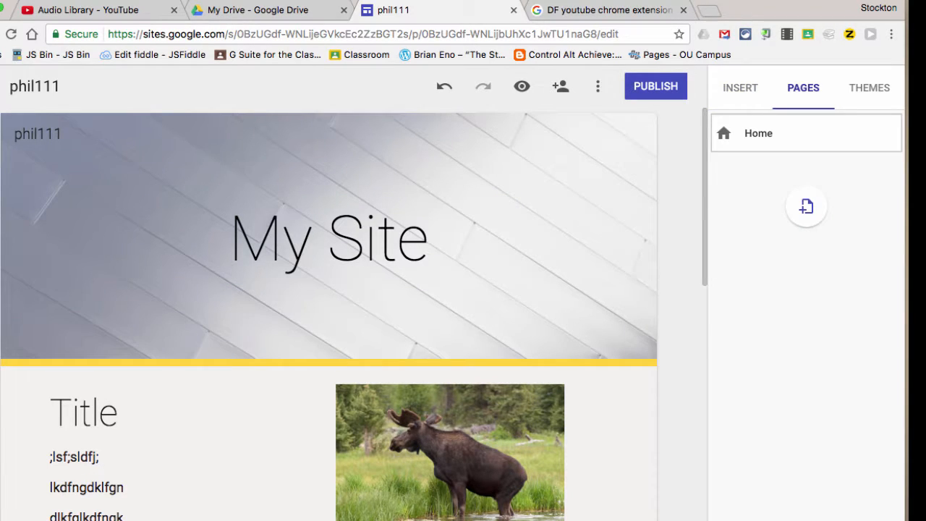
click(806, 207)
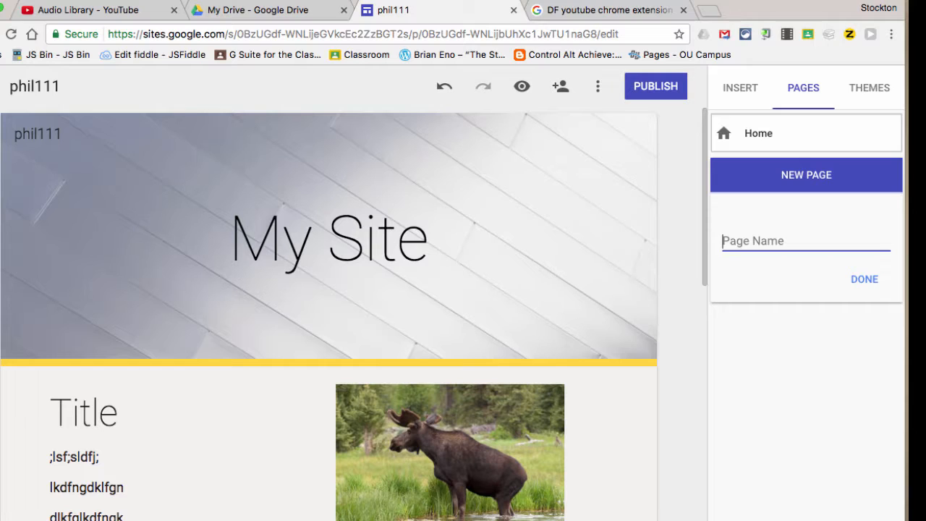
text(Links)
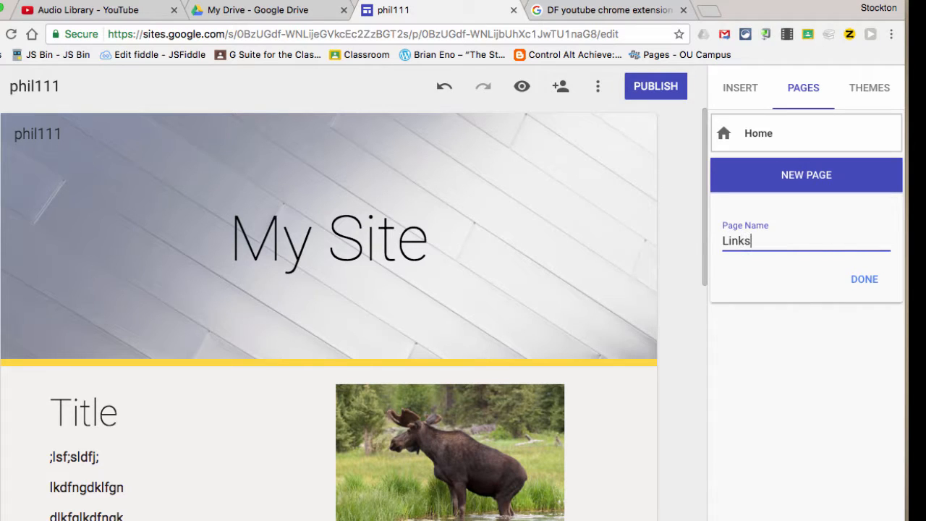
key(Return)
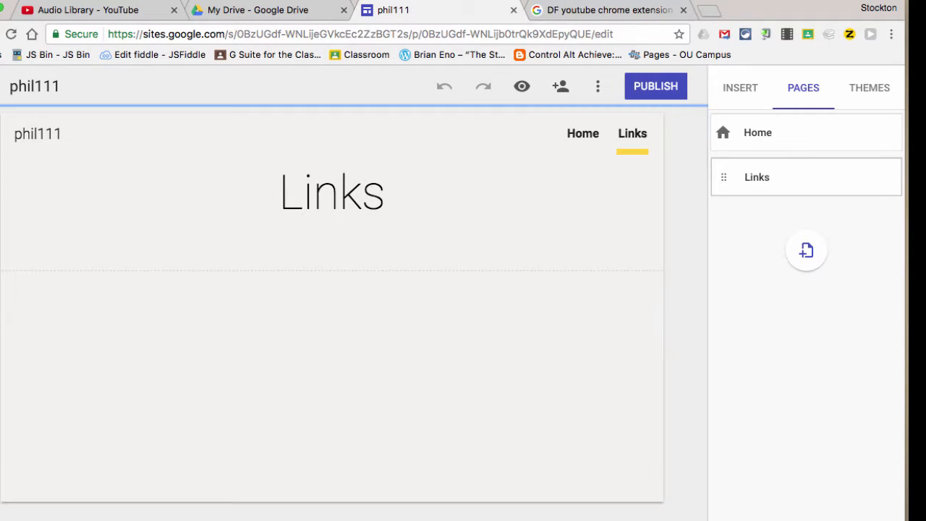
- Add a text box reading "Stockton U" below the title of the Links page
double_click(271, 313)
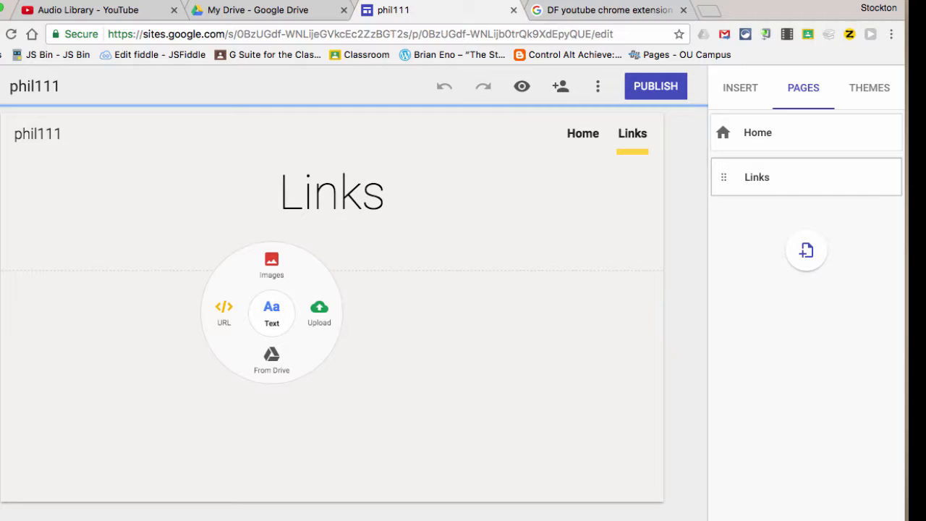
click(272, 317)
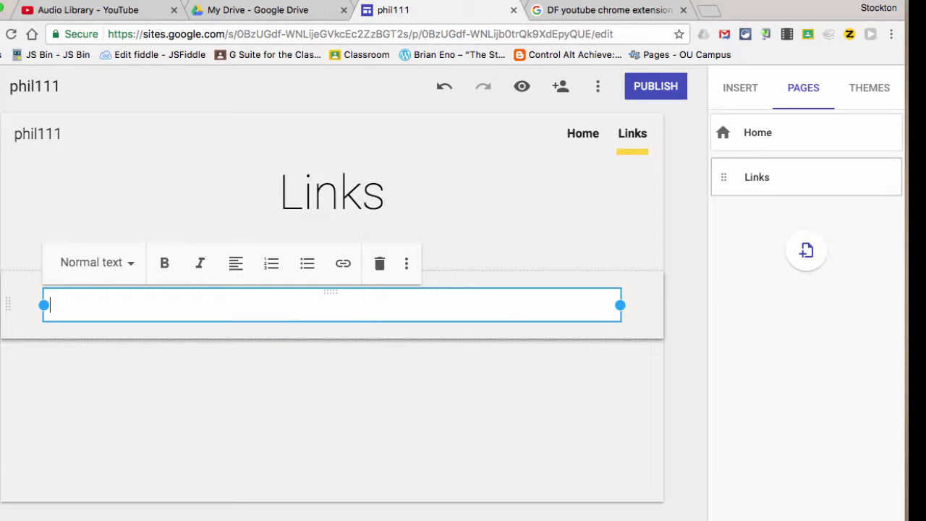
text(Stockton U)
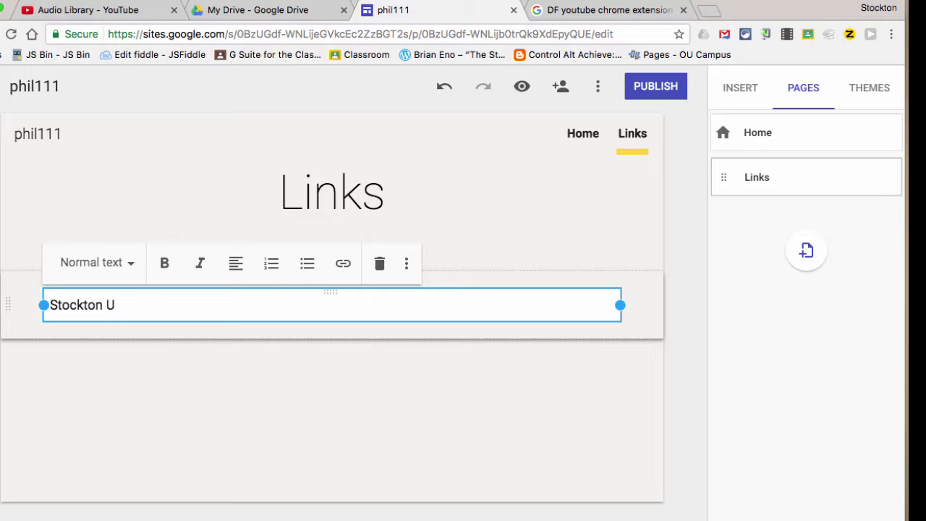
key(shift+Left)
key(shift+Left)
key(shift+Left)
key(shift+Left)
key(shift+Left)
key(shift+Left)
key(shift+Left)
key(shift+Left)
key(shift+Left)
key(shift+Left)
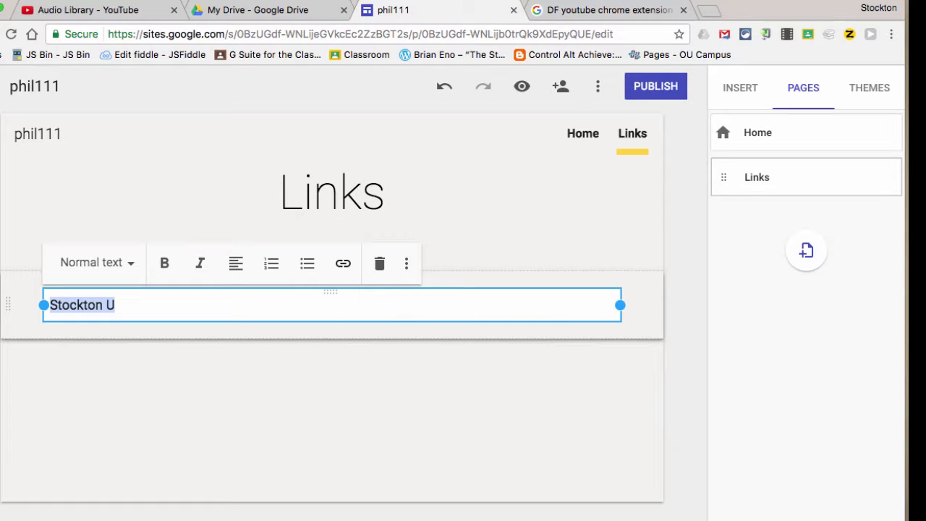
key(ctrl+k)
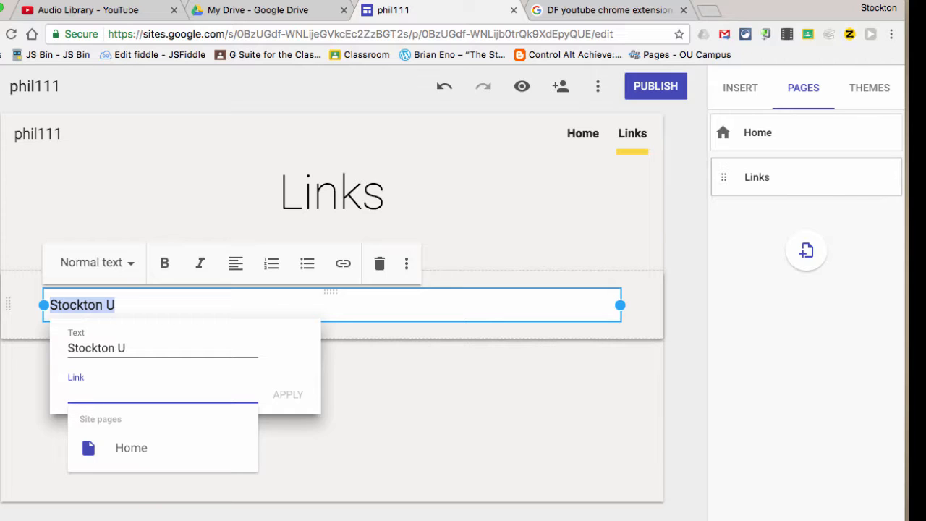
text(www.stockto)
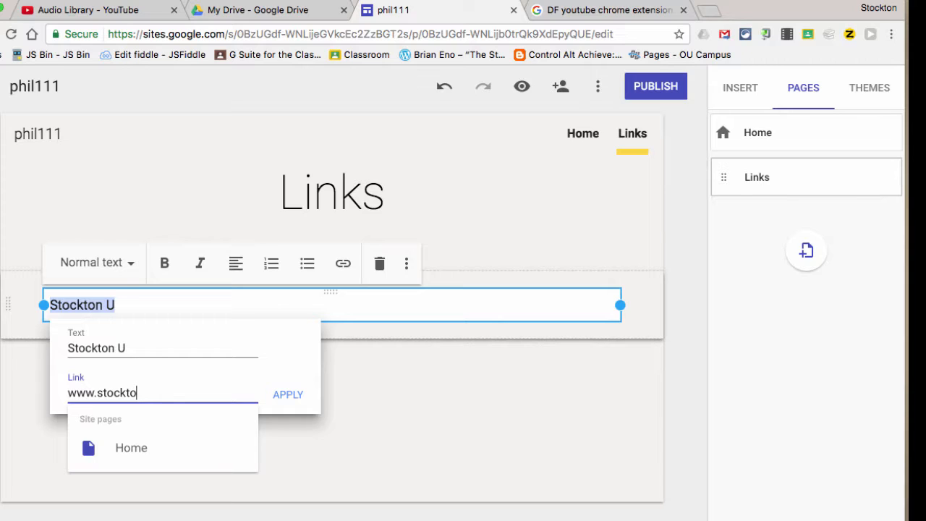
text(n.edu)
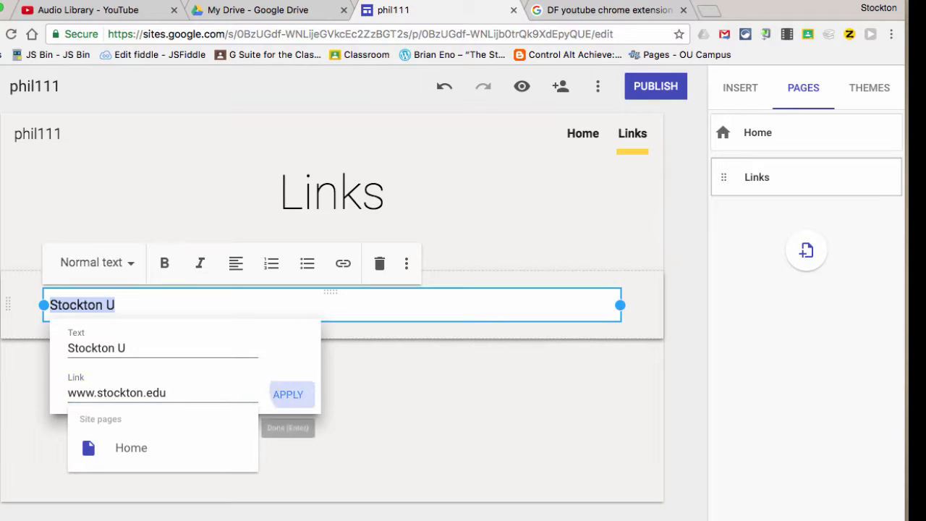
click(288, 395)
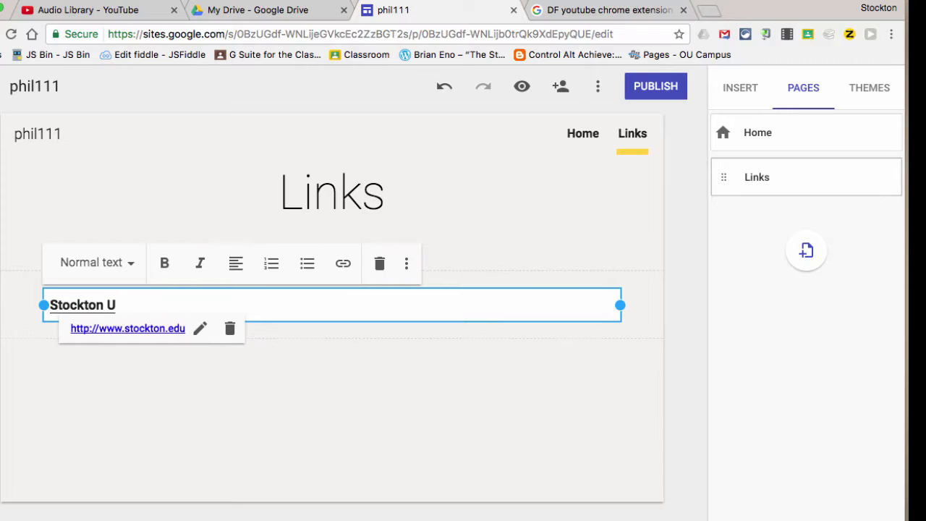
click(275, 406)
click(130, 305)
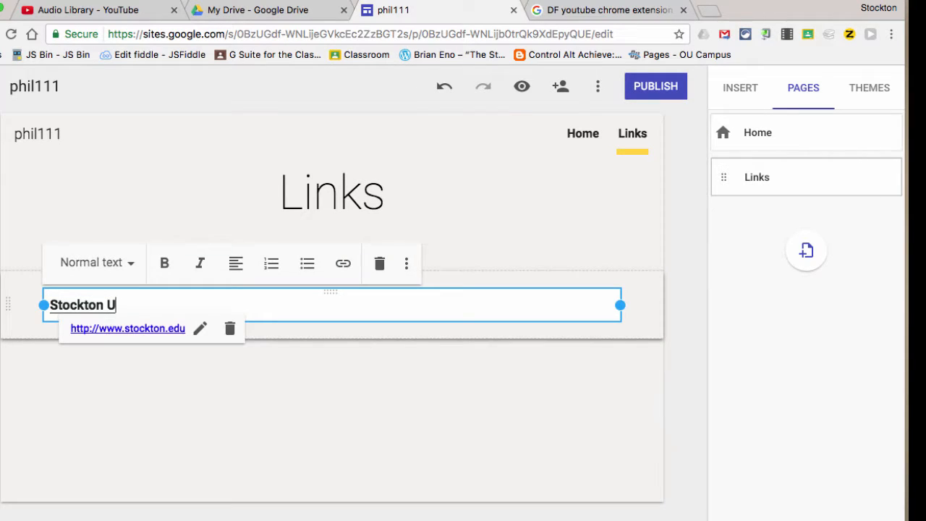
click(275, 405)
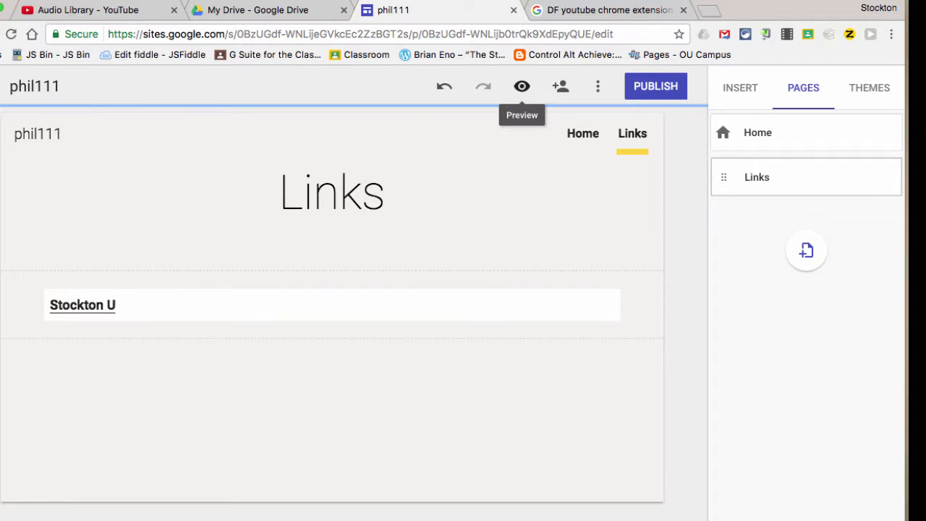
- Preview the site's home page in phone, tablet and large-screen views, and return to editing
click(521, 86)
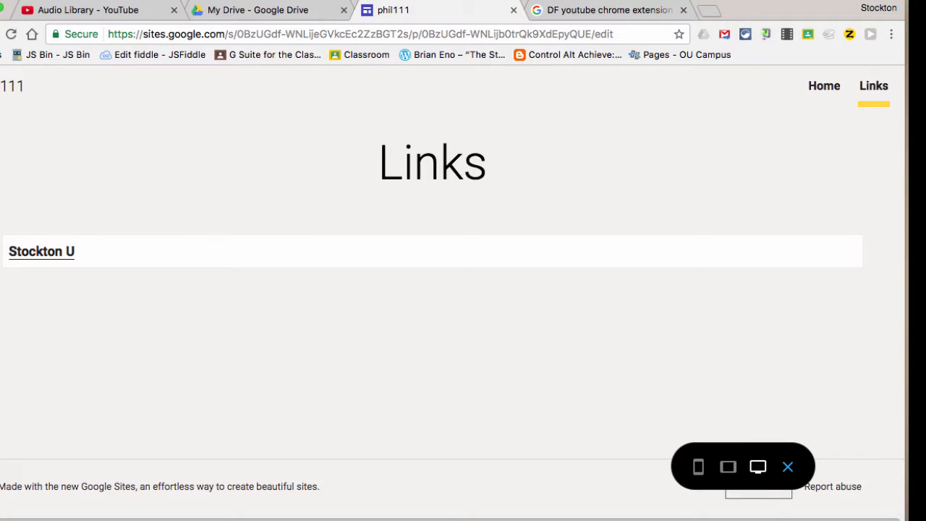
click(824, 86)
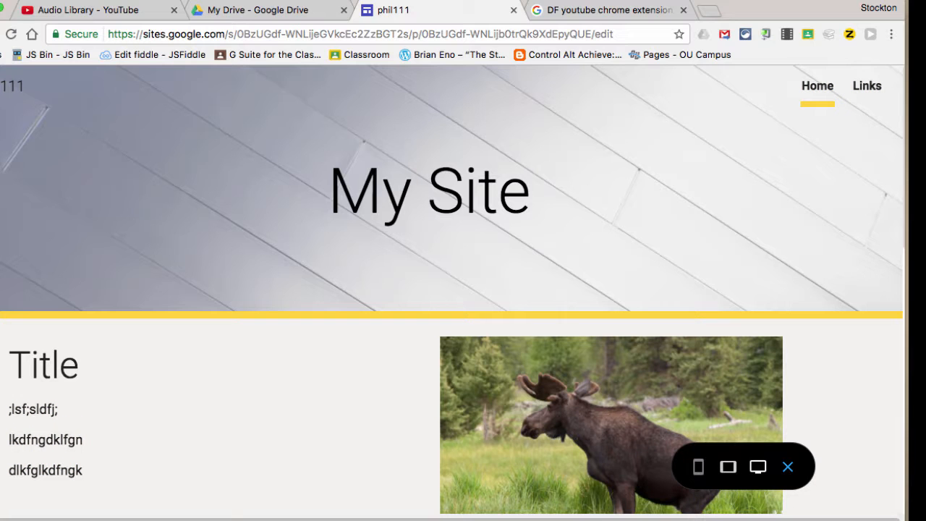
click(699, 466)
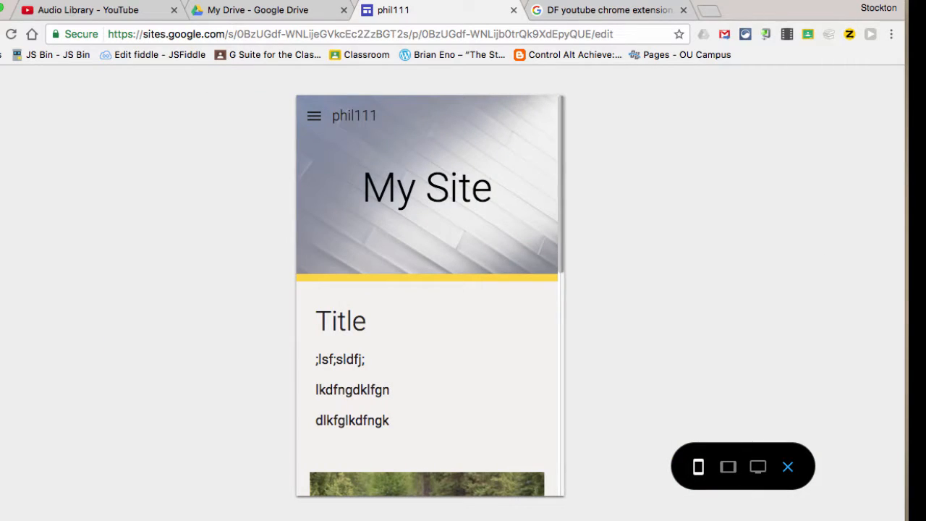
scroll(430, 296, down, 6)
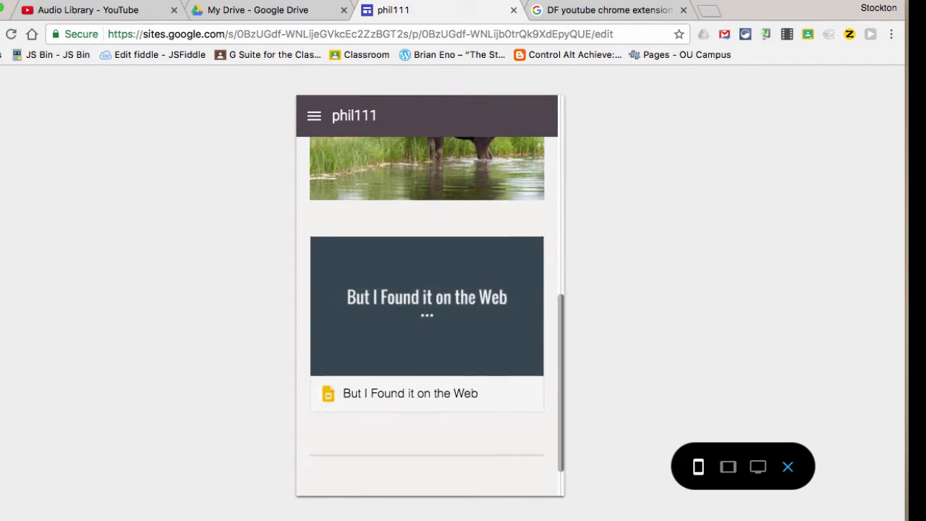
scroll(430, 296, up, 10)
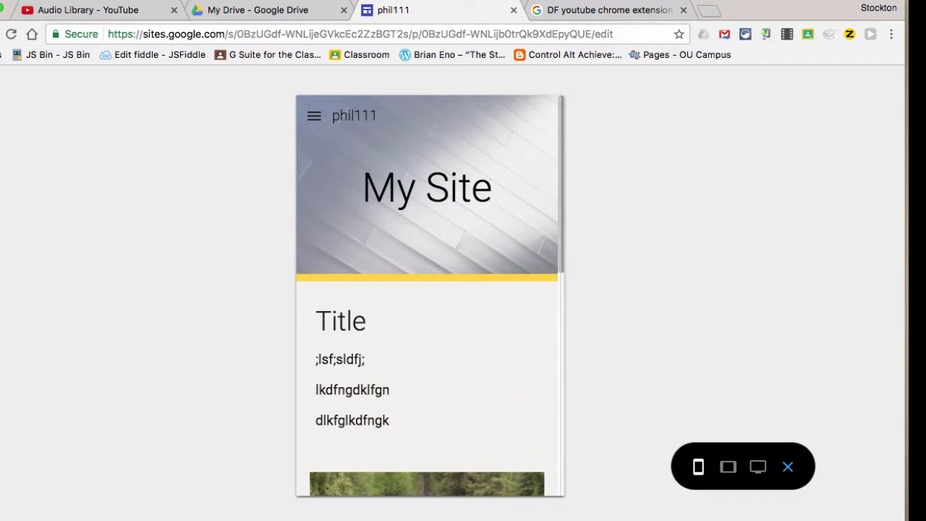
click(728, 467)
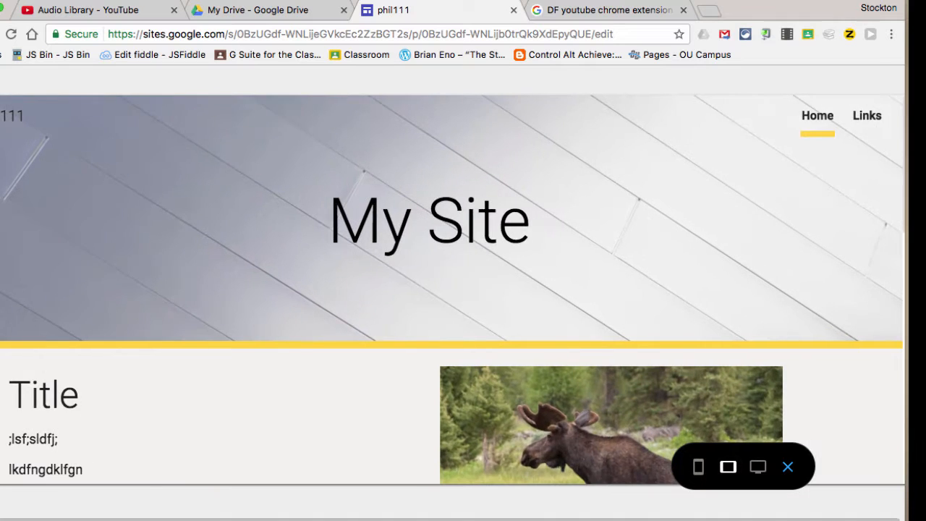
click(758, 467)
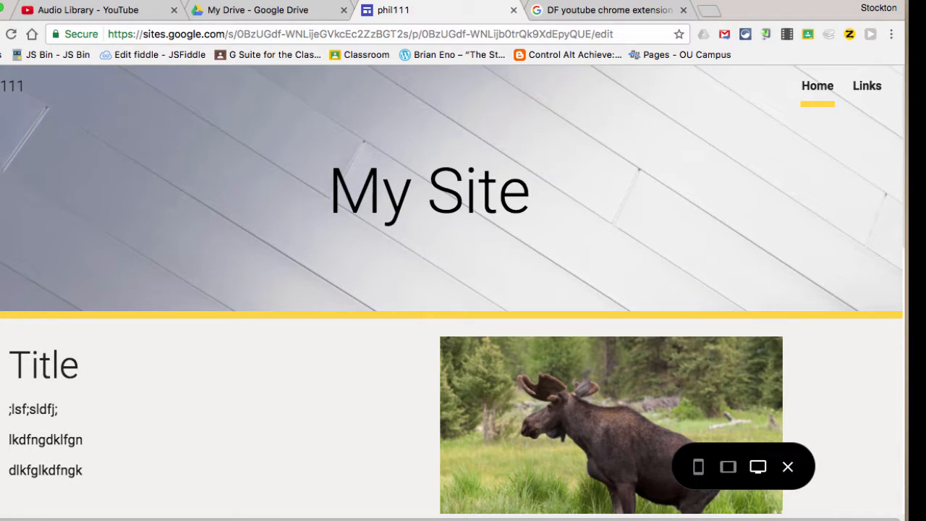
click(787, 467)
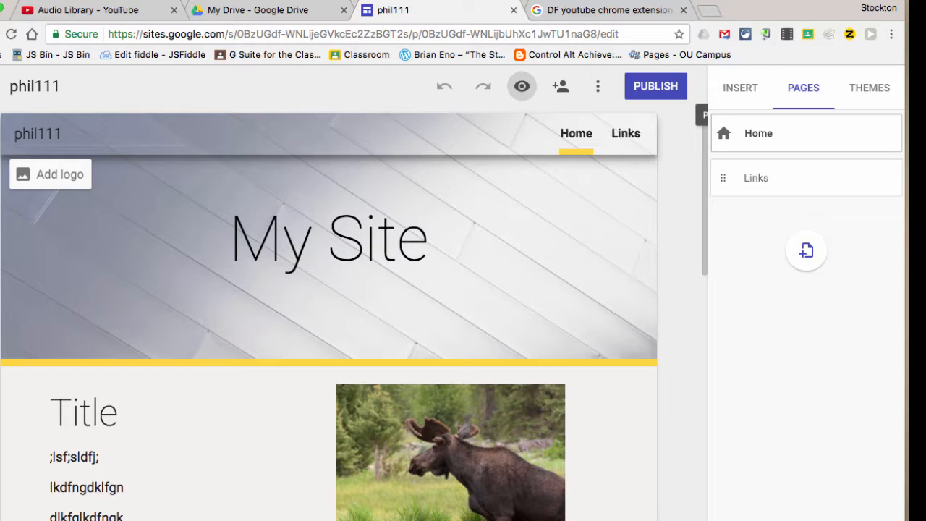
- Switch the site's navigation mode to Side navigation and preview the Links and Home pages with it
click(7, 138)
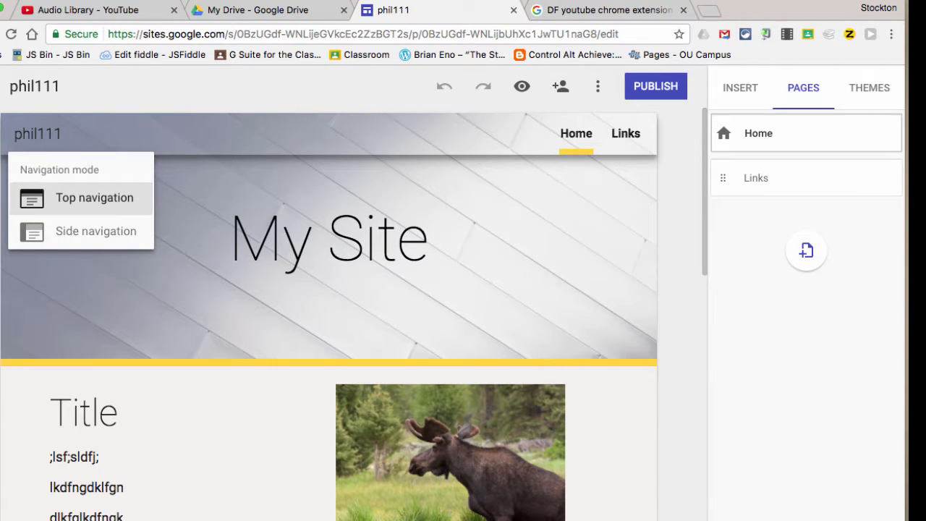
click(95, 232)
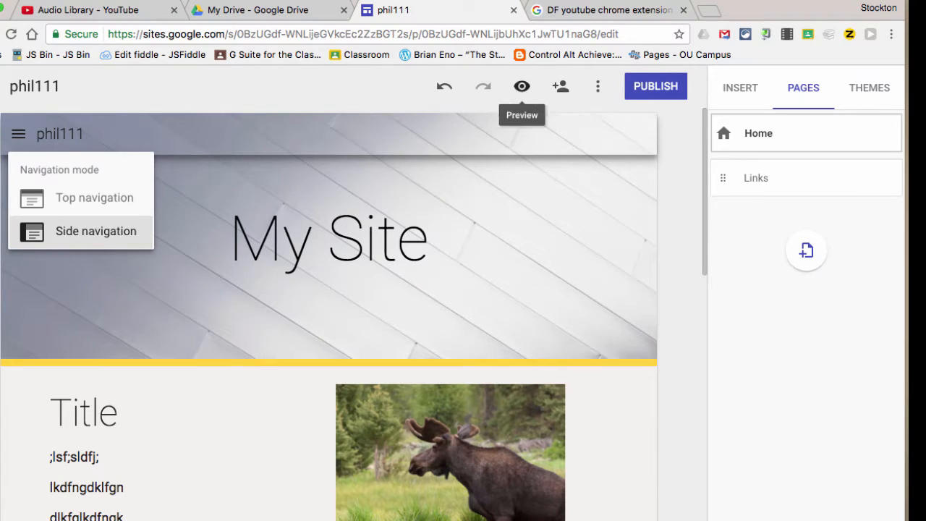
click(522, 86)
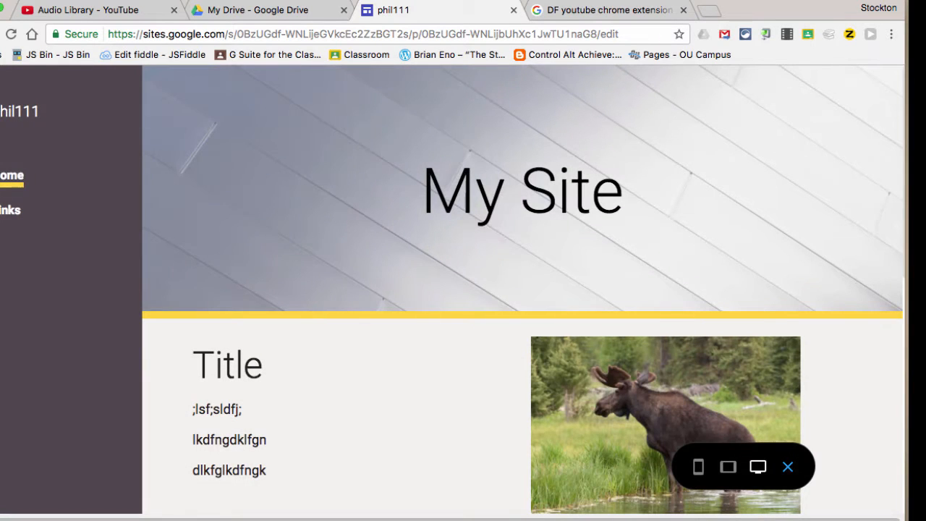
click(10, 210)
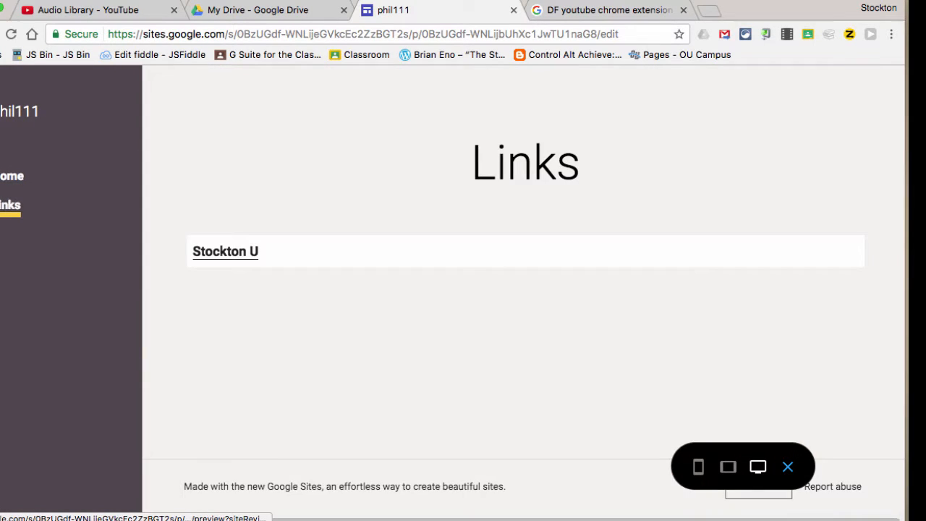
click(12, 176)
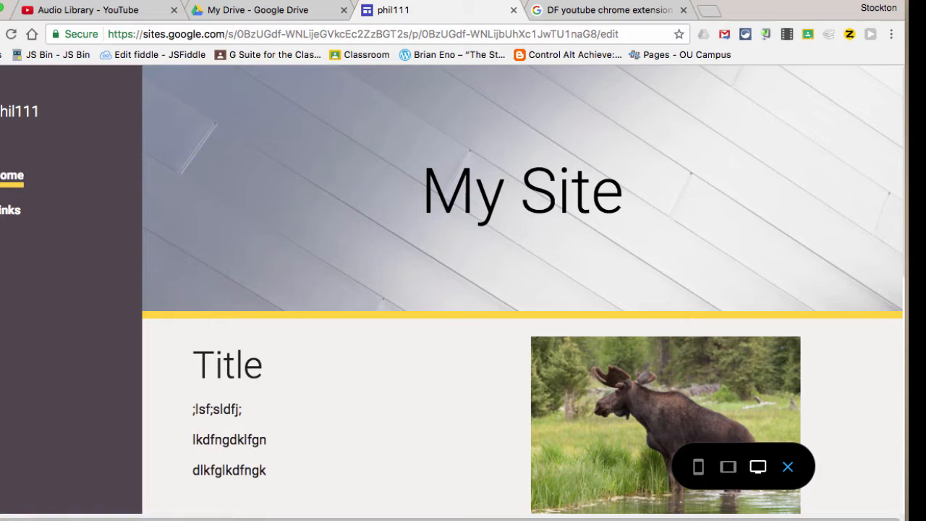
click(788, 467)
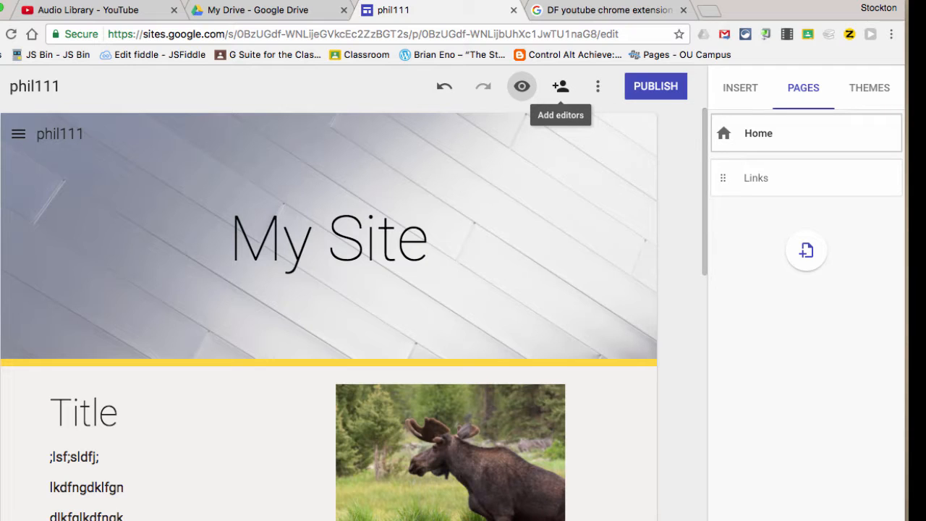
mouse_move(705, 173)
mouse_down()
mouse_move(705, 216)
mouse_move(705, 174)
mouse_up()
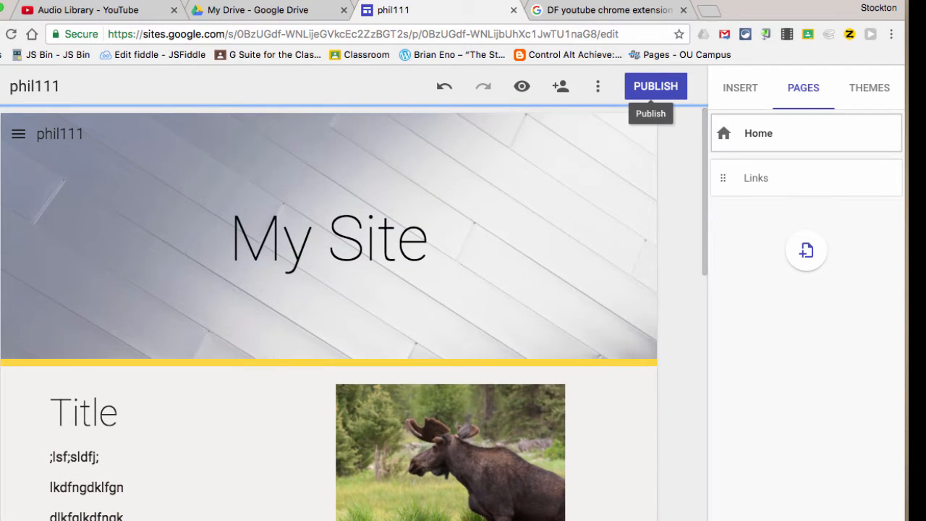
- Publish the site at the location phil111, with visits allowed for anyone at stockton.edu
click(655, 86)
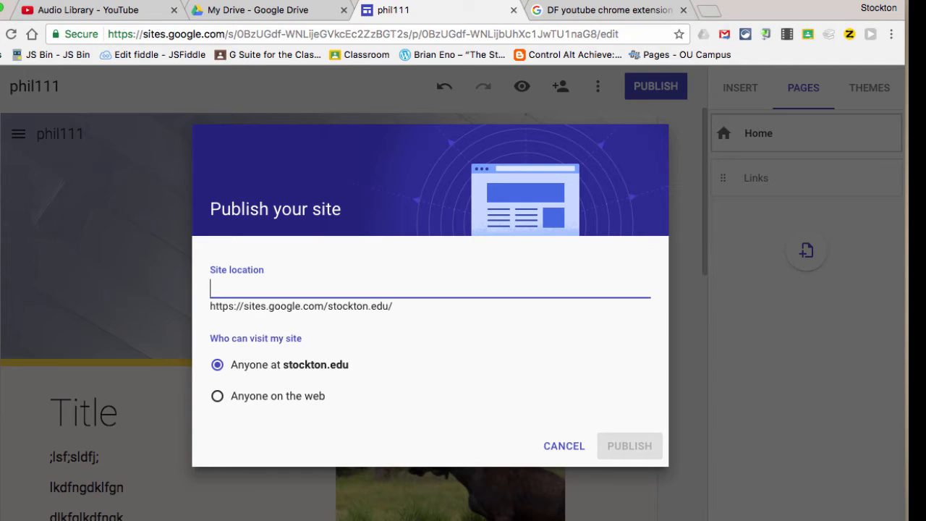
click(218, 396)
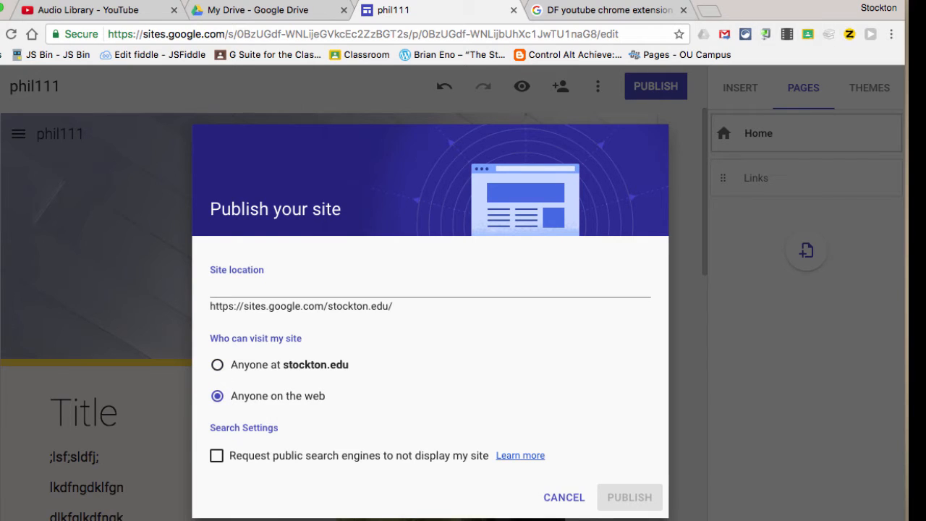
click(217, 364)
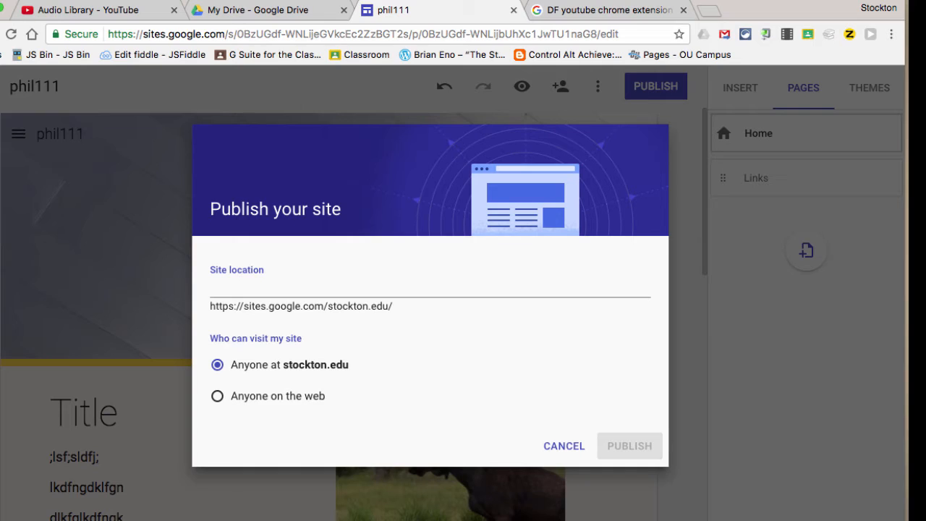
click(239, 288)
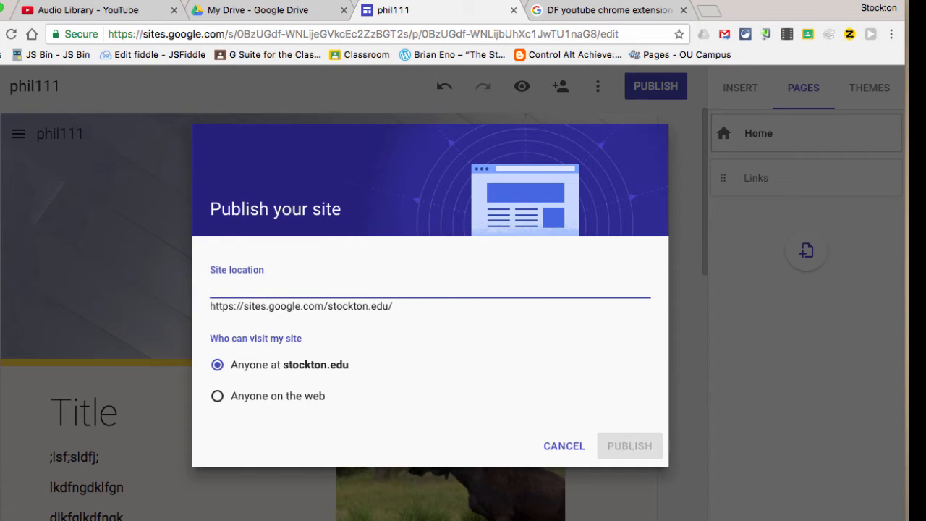
text(phil111)
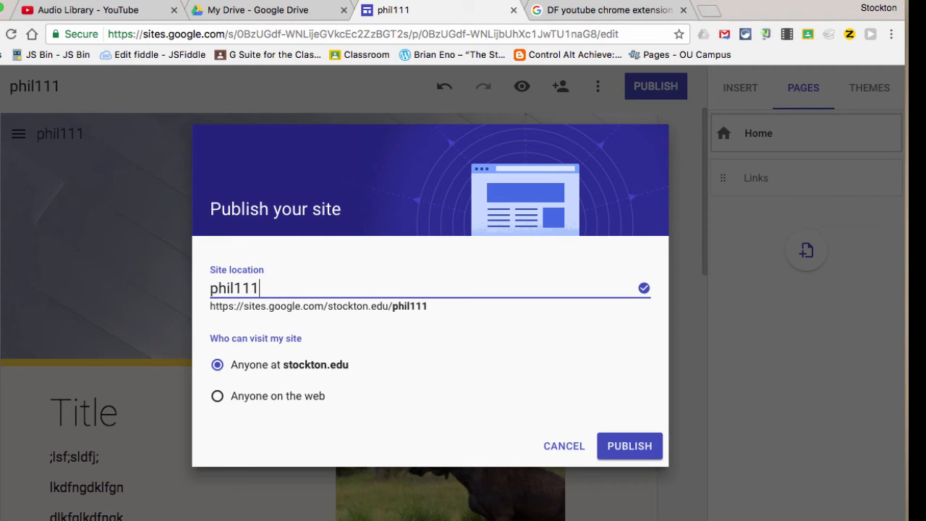
click(630, 445)
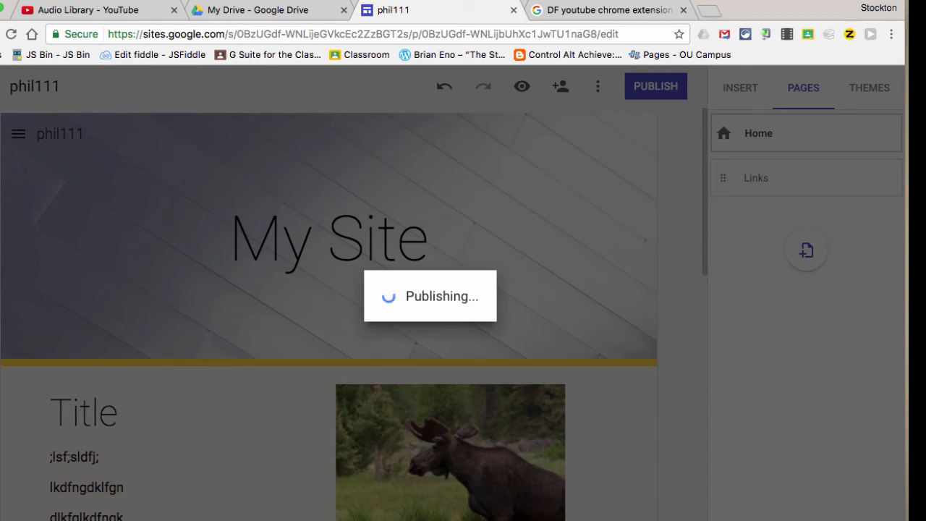